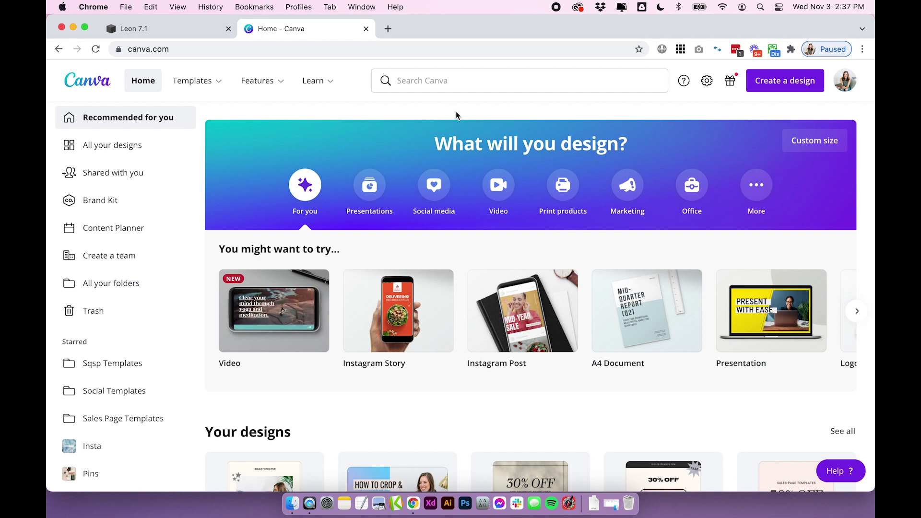
Step: Launch QuickTime Player from Spotlight by searching 'quick', then return to Chrome
left_click(761, 6)
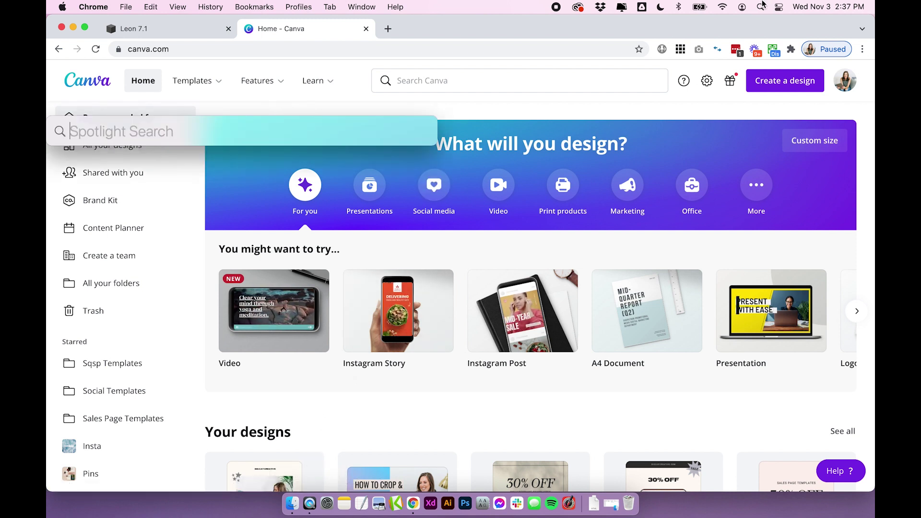
type("quick")
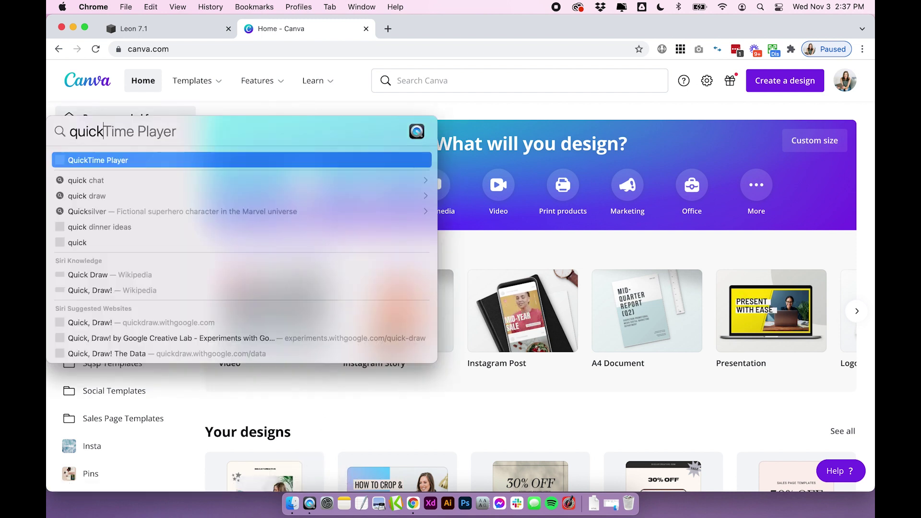
key("Return")
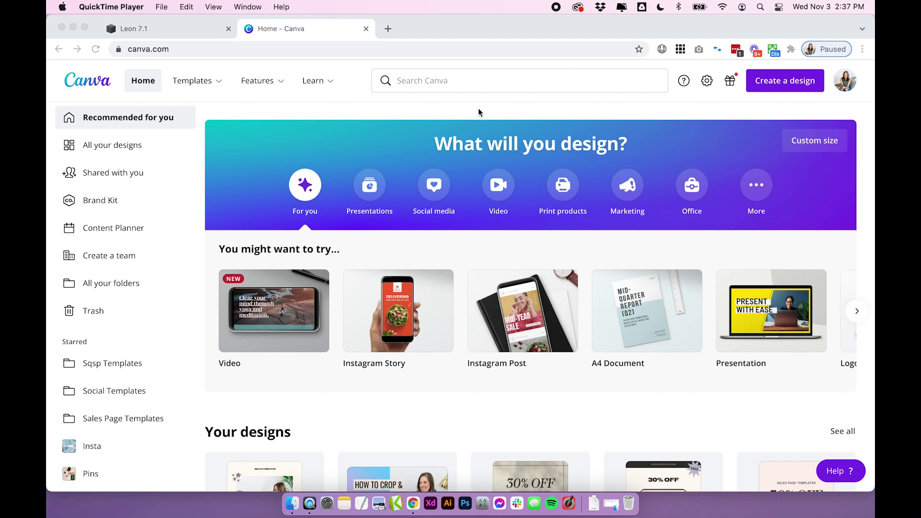
left_click(428, 27)
Step: Open loom.com in a new tab, close the Loom feedback survey, and return to Canva
left_click(388, 28)
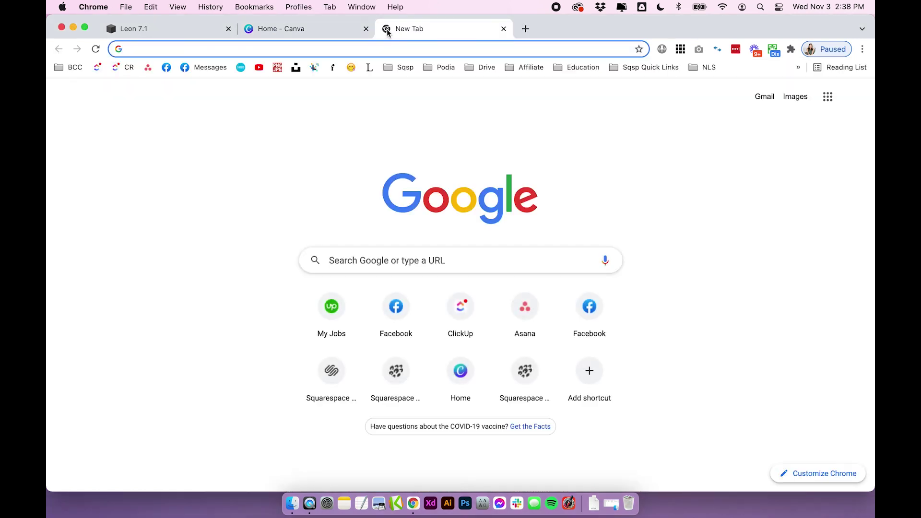
type("loom")
key("Return")
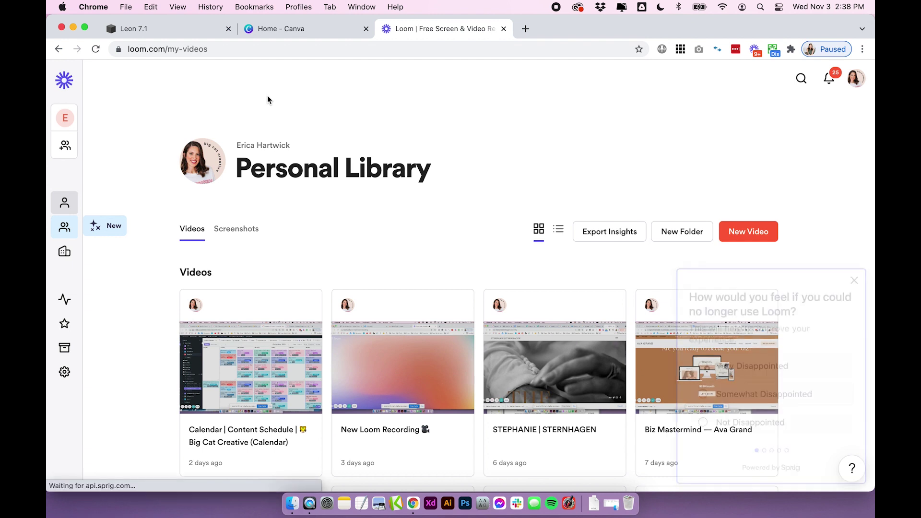
left_click(853, 279)
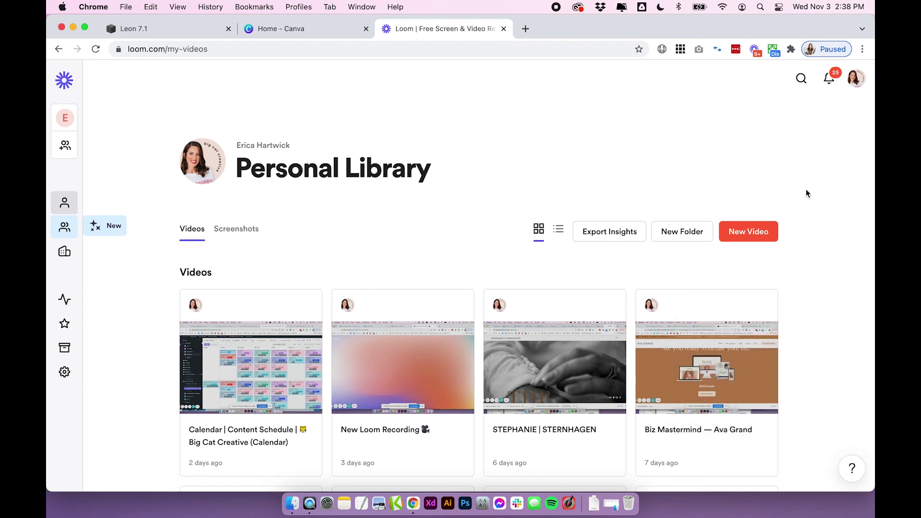
left_click(274, 30)
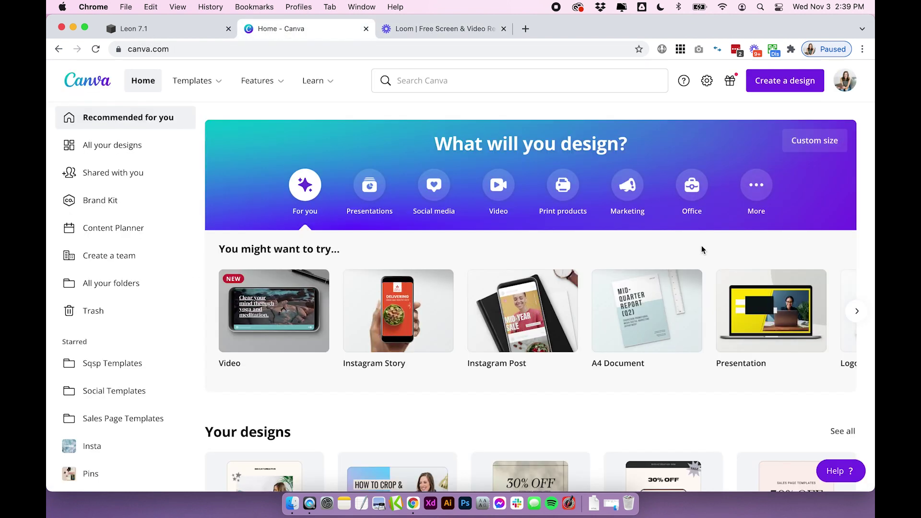
Step: Create a new blank Instagram Post design from the Canva home page
left_click(783, 89)
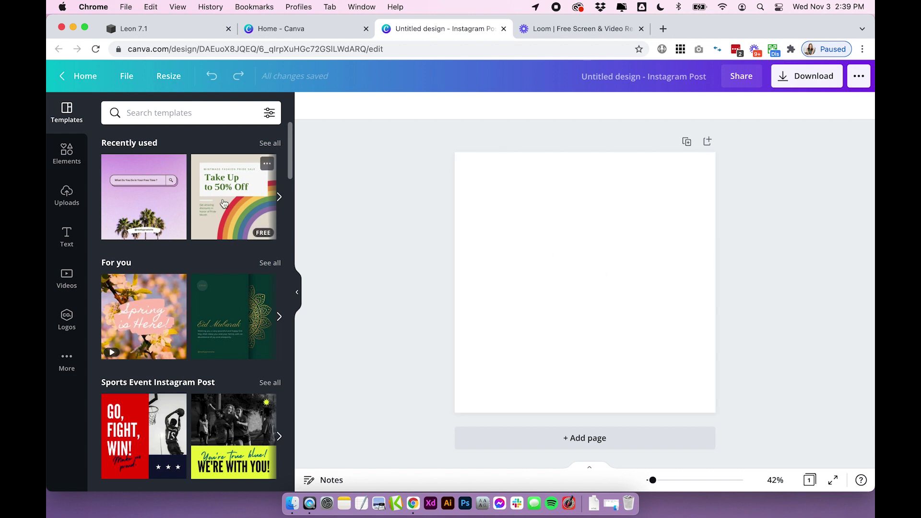
left_click(66, 157)
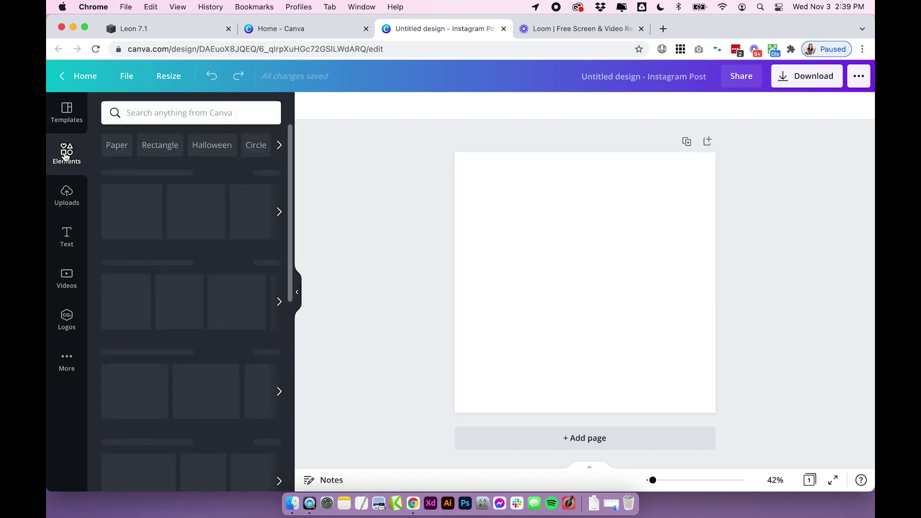
Step: Browse all Frames down to the device mockups and add the desktop monitor frame
scroll(170, 226, "down", 10)
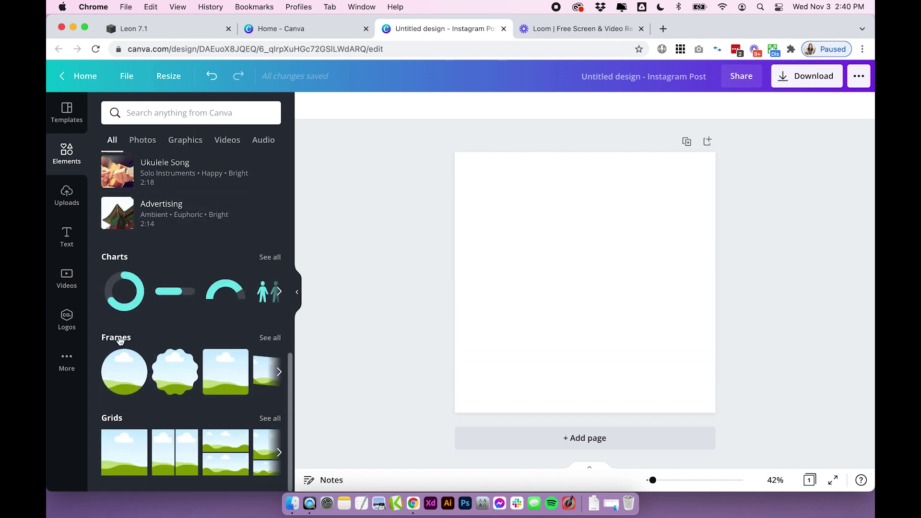
left_click(268, 339)
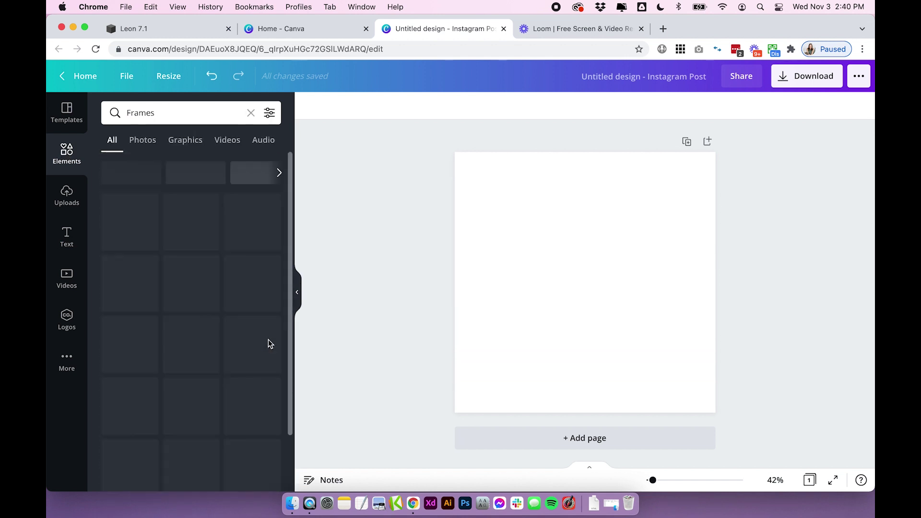
scroll(187, 233, "down", 15)
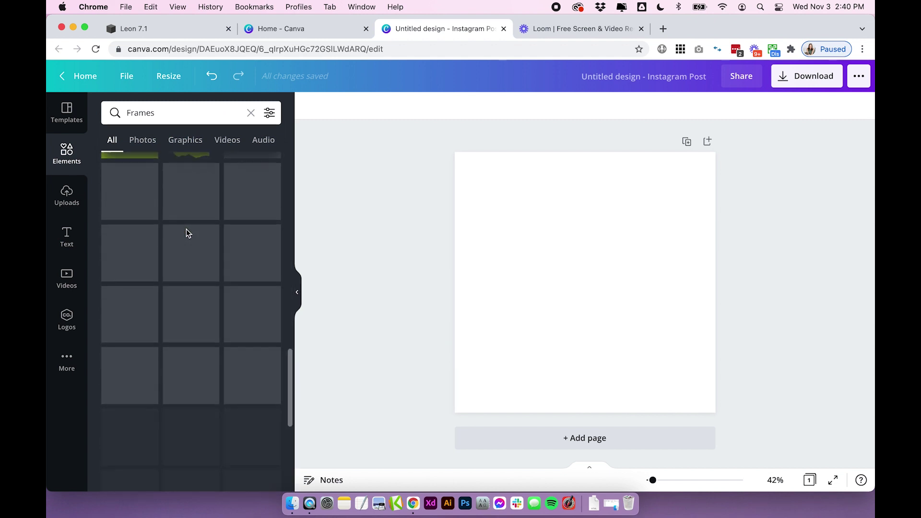
scroll(188, 234, "down", 5)
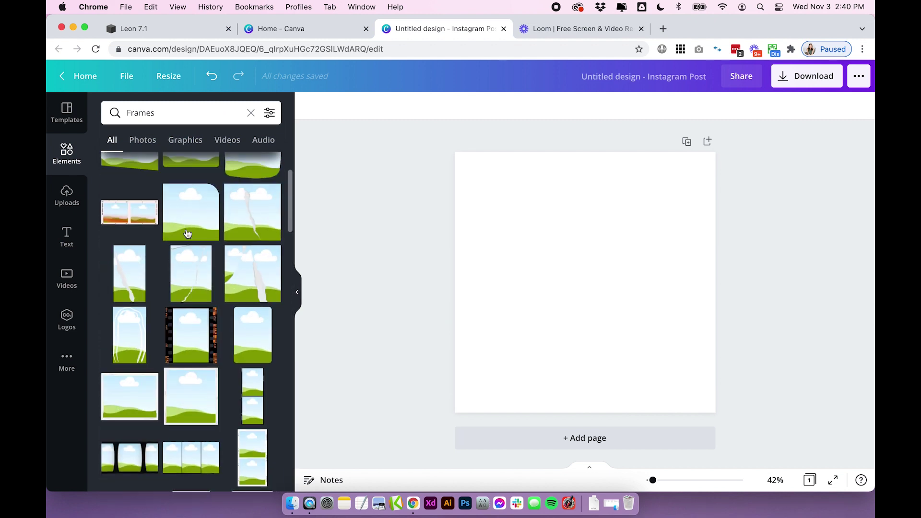
scroll(187, 234, "down", 5)
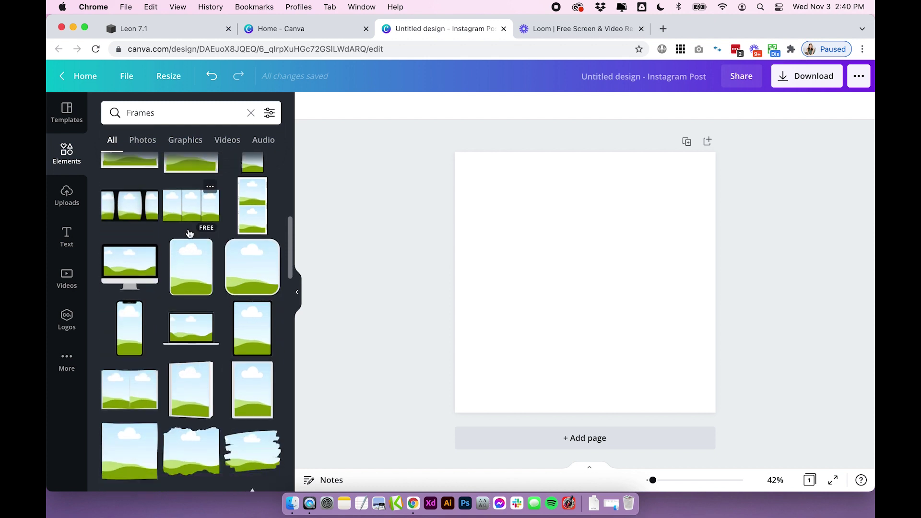
left_click(118, 247)
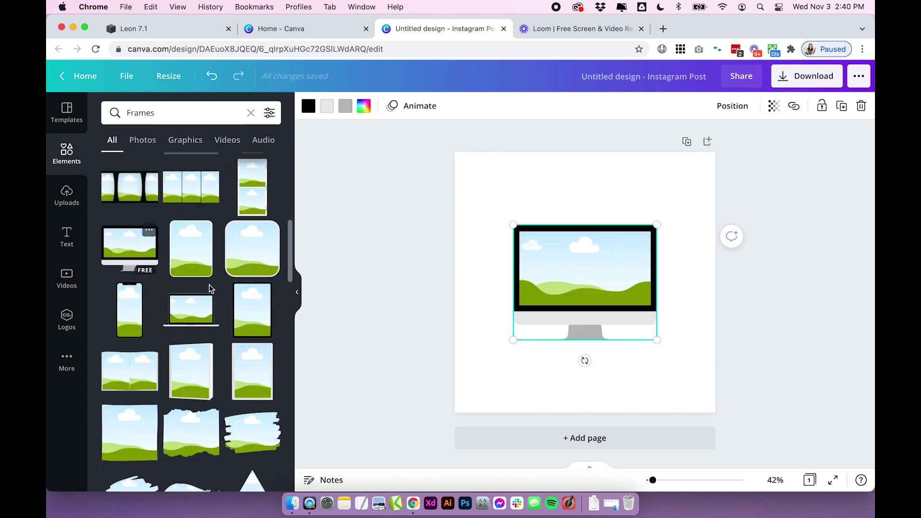
Step: Add the laptop frame, then remove the phone and desktop monitor frames
left_click(181, 305)
left_click(130, 310)
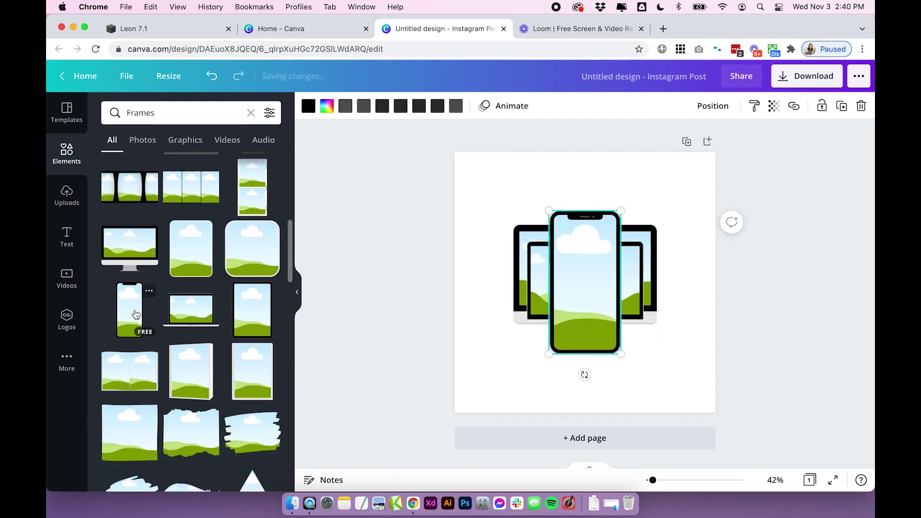
key("Delete")
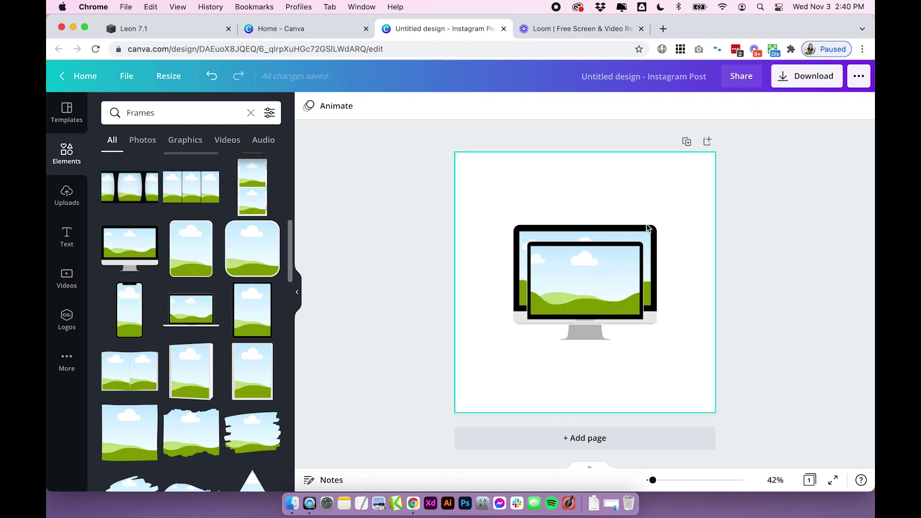
left_click(641, 238)
key("Delete")
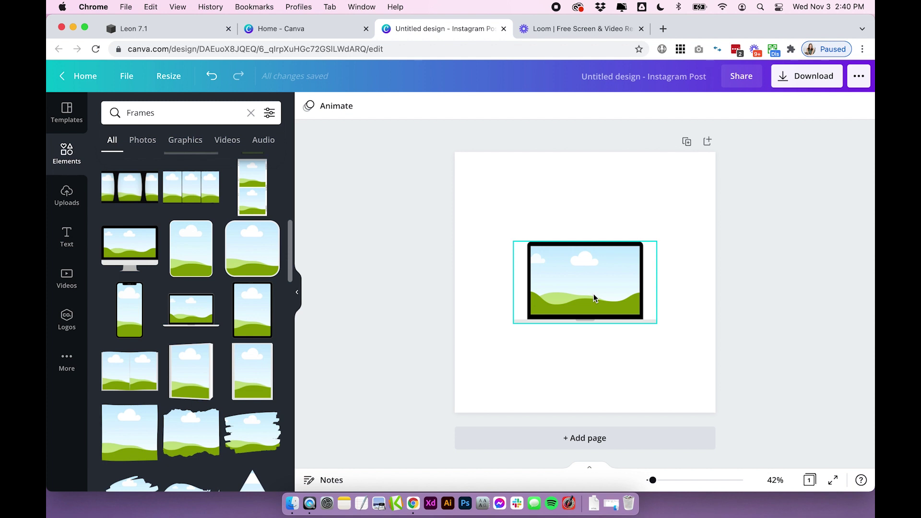
Step: Enlarge the laptop frame to about 781 by 448 and centre it on the page
left_click_drag(594, 299, 581, 280)
left_click_drag(643, 305, 610, 301)
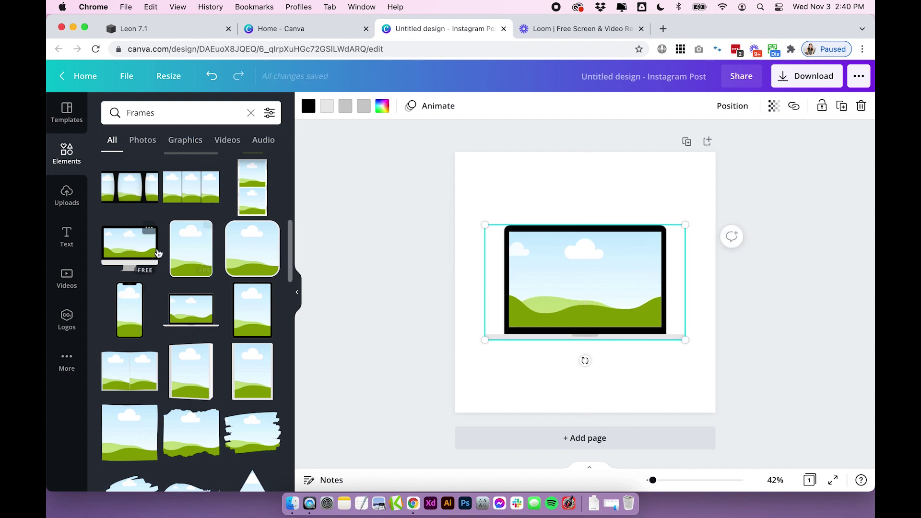
left_click_drag(577, 275, 584, 272)
left_click(572, 192)
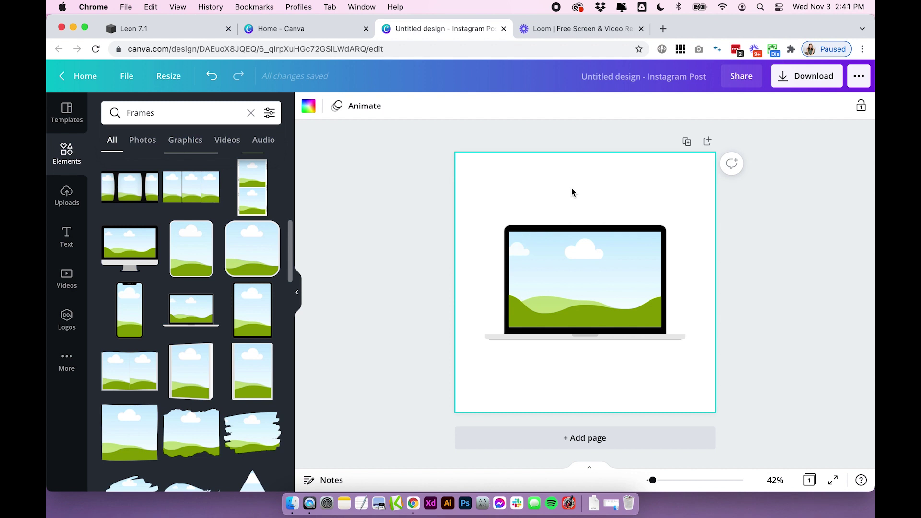
left_click(429, 212)
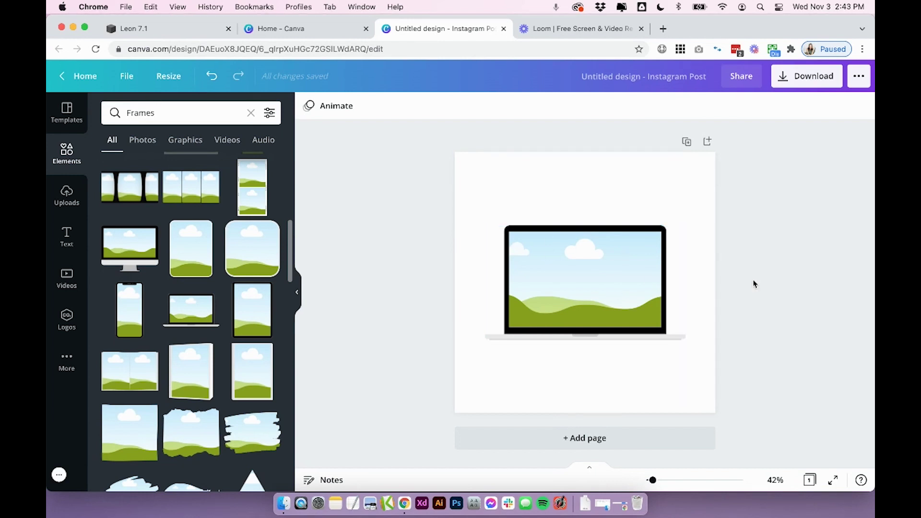
left_click(297, 291)
Step: Screenshot the laptop frame's screen area and open it from the Desktop in Preview
key("super+shift+4")
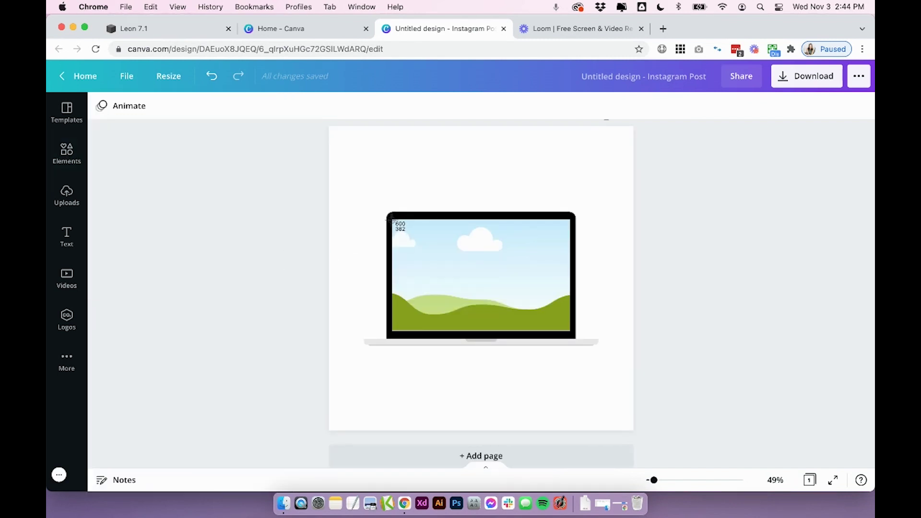
left_click_drag(390, 218, 571, 331)
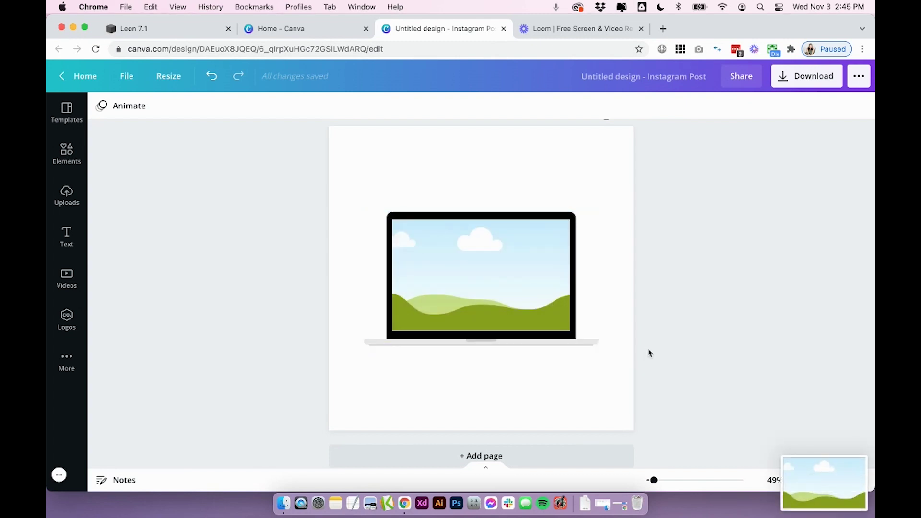
left_click(283, 503)
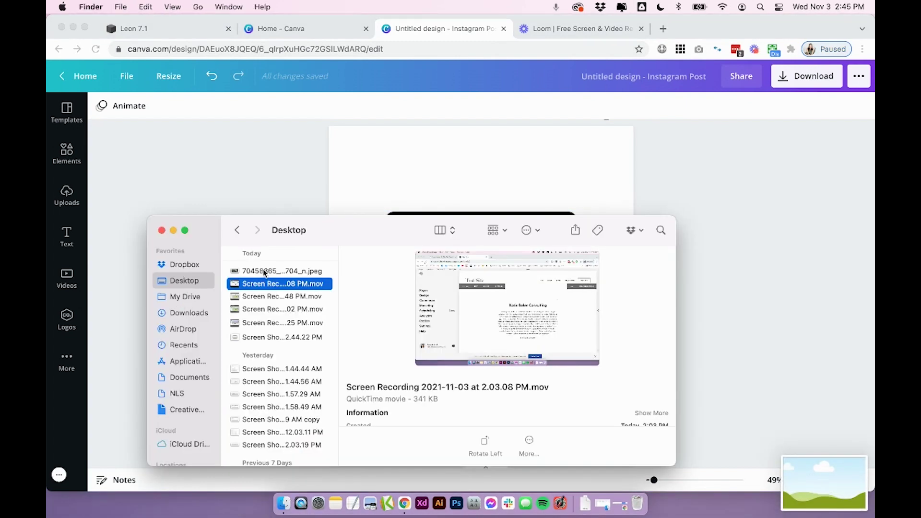
double_click(245, 337)
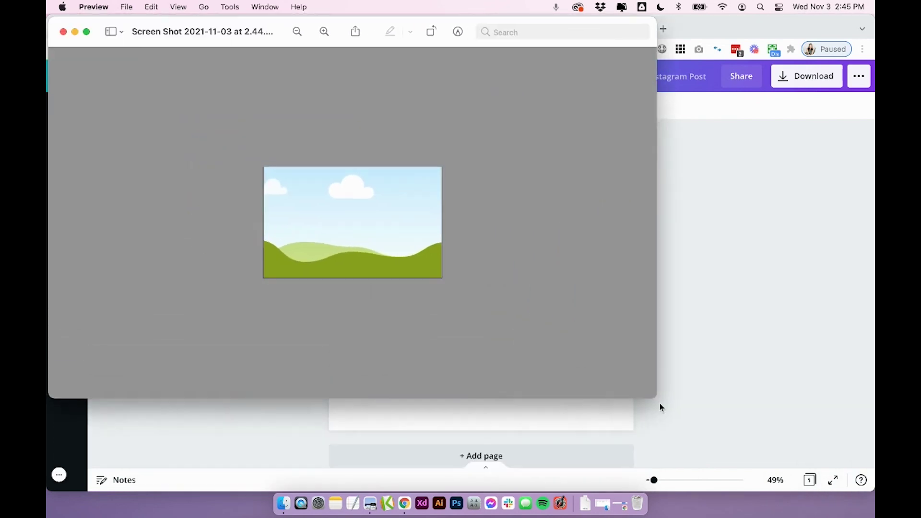
Step: Resize and position the Preview window so the screenshot sits beside the Canva design
left_click_drag(716, 485, 867, 481)
scroll(470, 159, "up", 10)
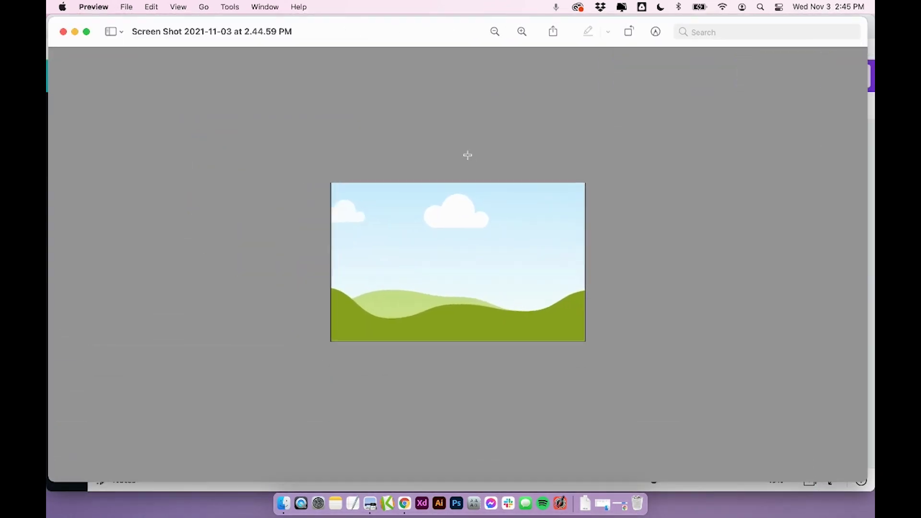
scroll(467, 155, "down", 3)
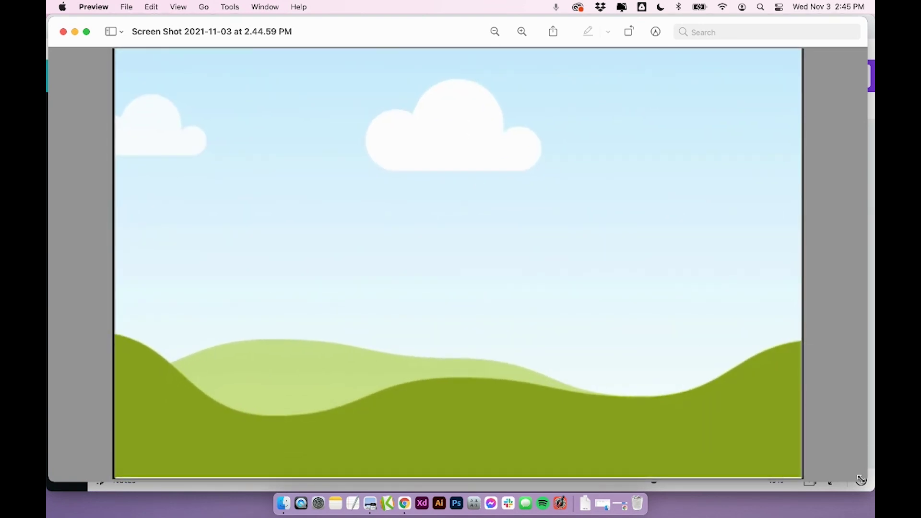
left_click_drag(861, 480, 872, 515)
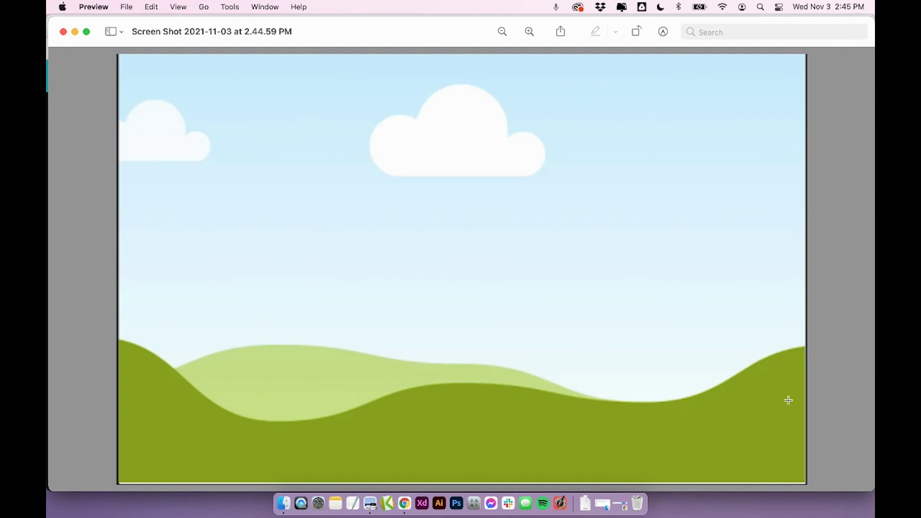
scroll(788, 400, "up", 2)
scroll(788, 400, "down", 3)
scroll(788, 400, "up", 3)
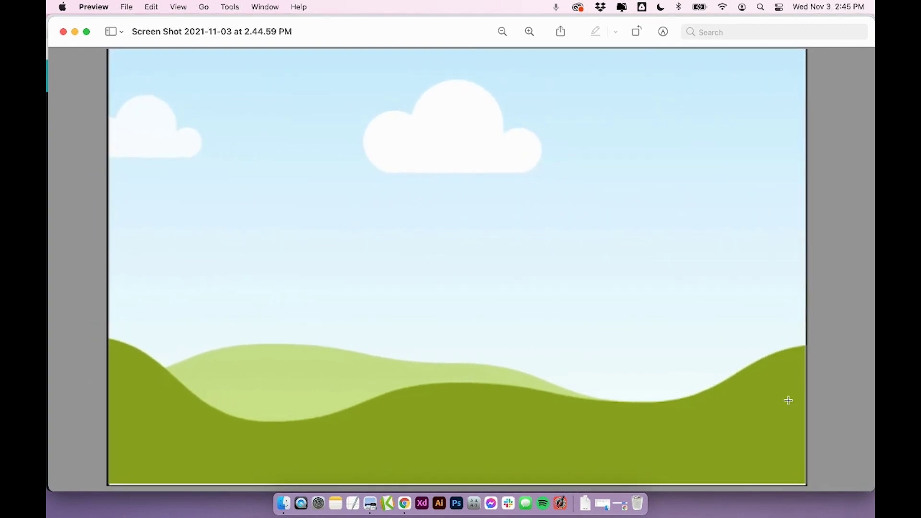
scroll(788, 400, "up", 1)
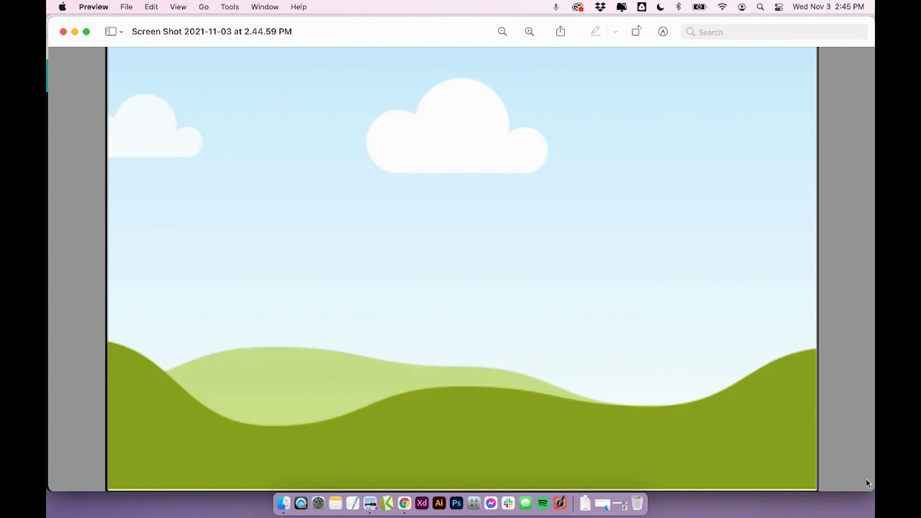
left_click_drag(869, 490, 755, 492)
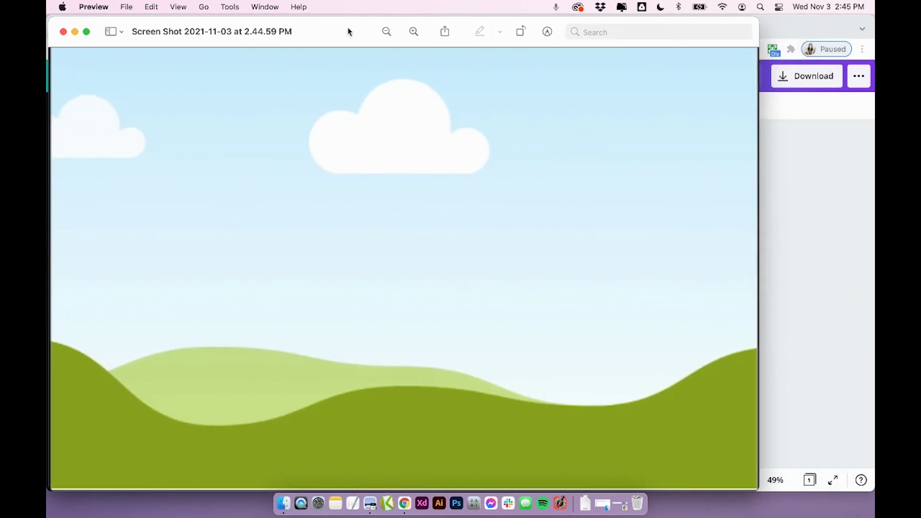
mouse_move(348, 32)
left_mouse_down()
mouse_move(329, 32)
mouse_move(366, 31)
mouse_move(353, 31)
left_mouse_up()
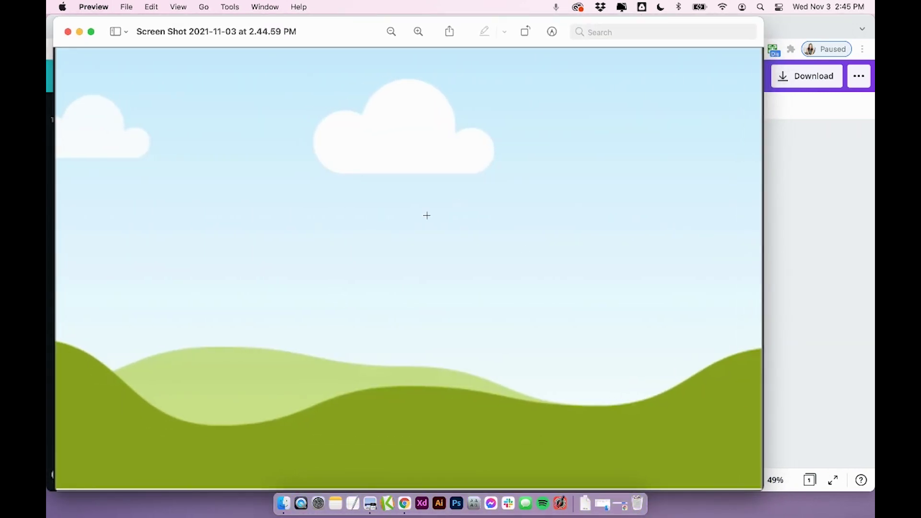
Step: Narrow the Chrome window beside the screenshot and switch to the Leon 7.1 template tab
left_click(800, 160)
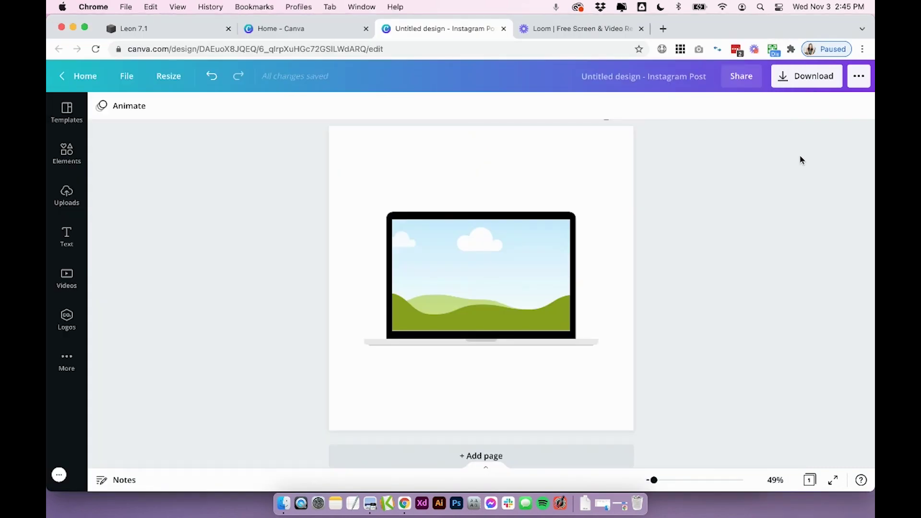
mouse_move(822, 28)
left_mouse_down()
mouse_move(817, 181)
mouse_move(821, 28)
left_mouse_up()
left_click_drag(874, 140, 767, 160)
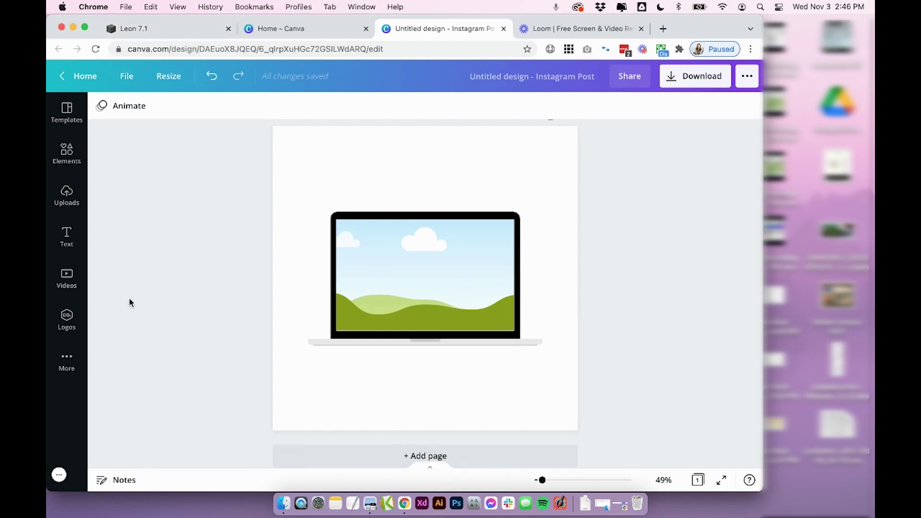
mouse_move(762, 192)
left_mouse_down()
mouse_move(863, 192)
mouse_move(695, 191)
mouse_move(762, 192)
left_mouse_up()
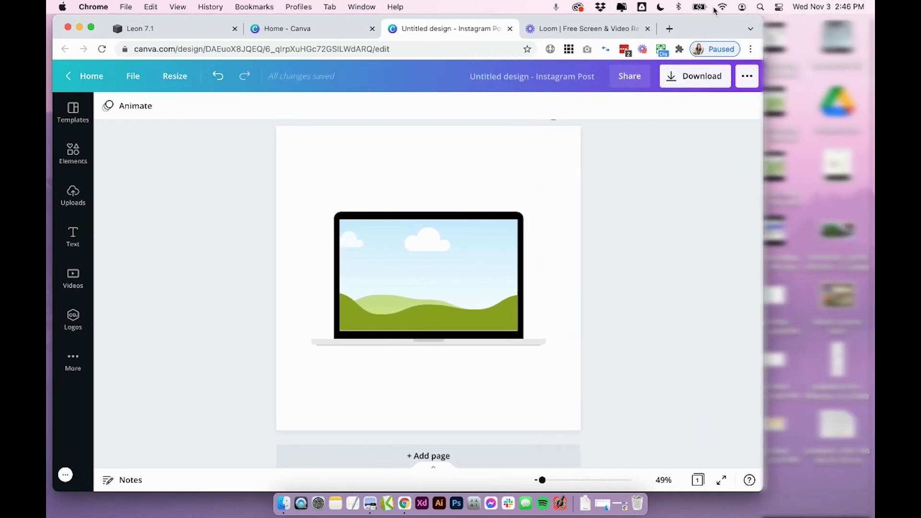
mouse_move(717, 27)
left_mouse_down()
mouse_move(718, 202)
mouse_move(719, 24)
left_mouse_up()
key("super+1")
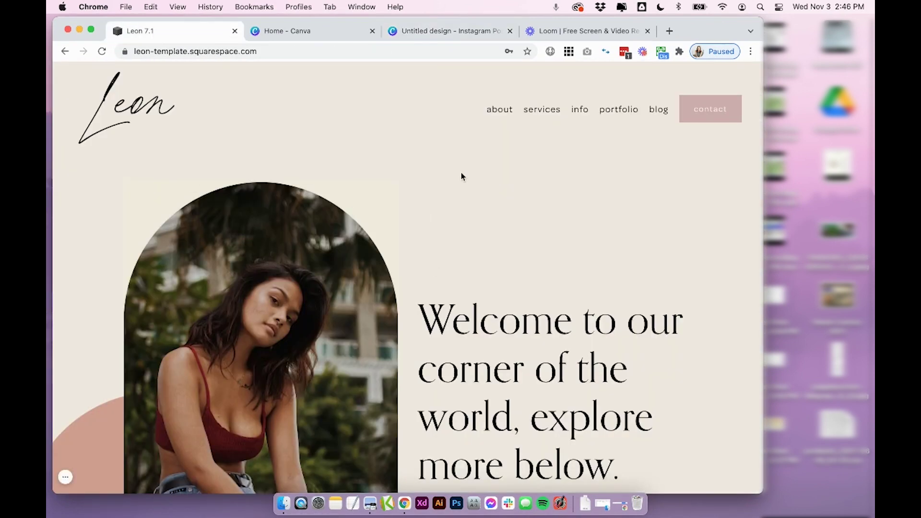
left_click_drag(709, 20, 769, 15)
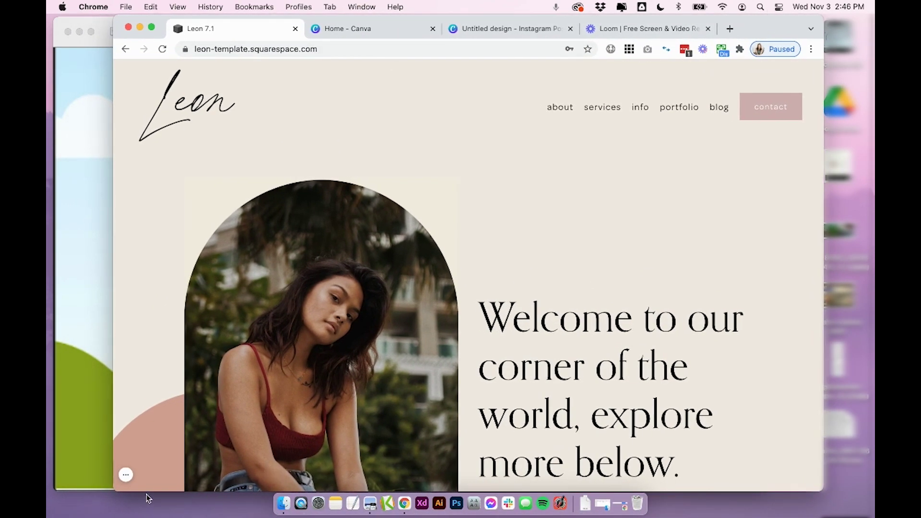
left_click(96, 31)
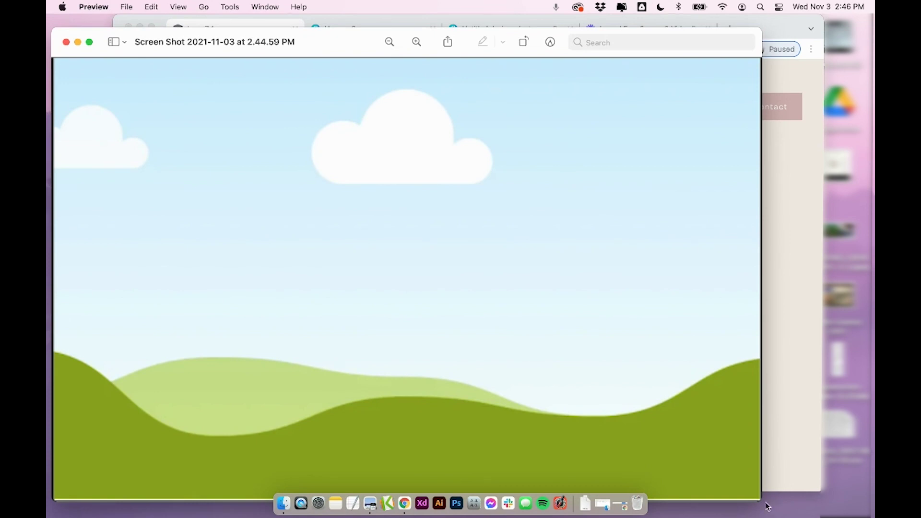
left_click_drag(765, 503, 750, 493)
left_click(773, 71)
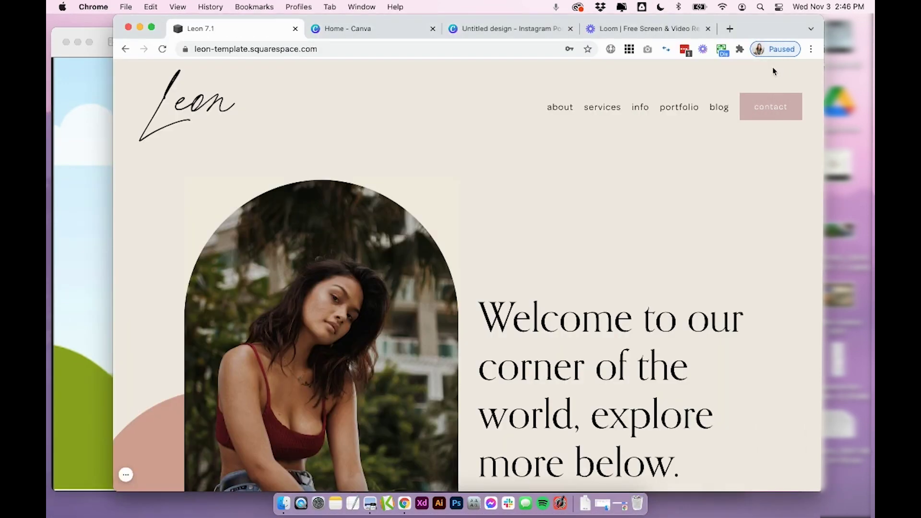
left_click(150, 27, "alt")
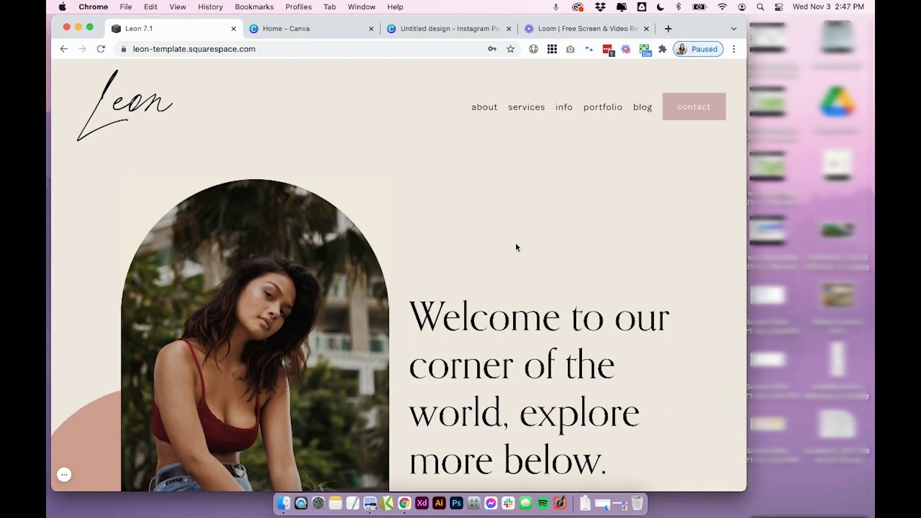
scroll(516, 243, "down", 8)
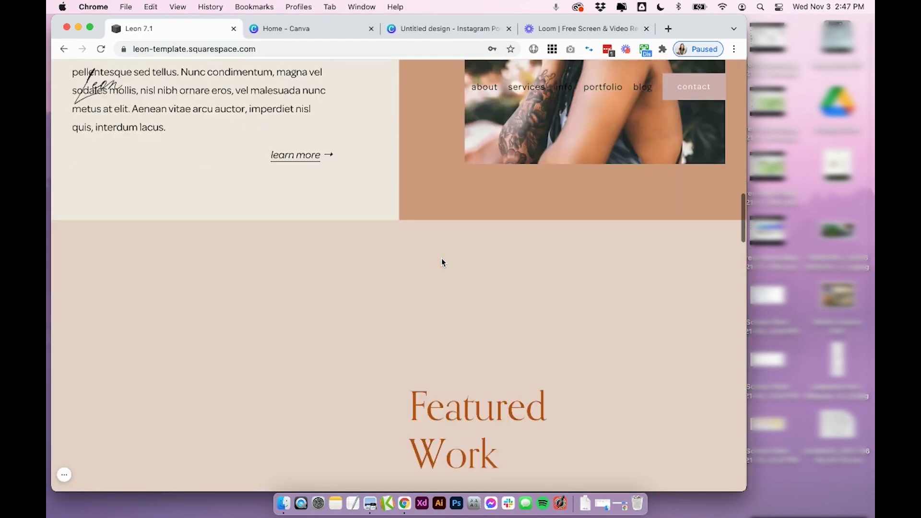
scroll(441, 262, "down", 10)
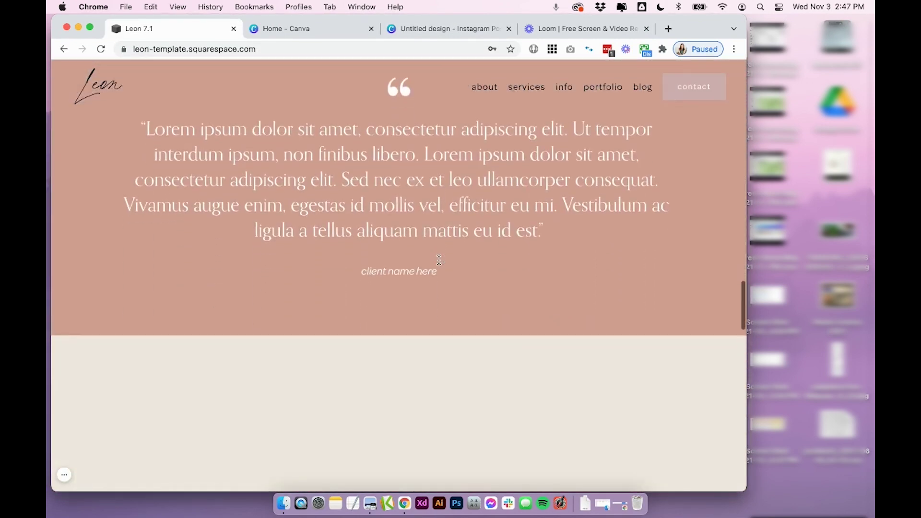
scroll(438, 264, "up", 15)
scroll(438, 266, "up", 10)
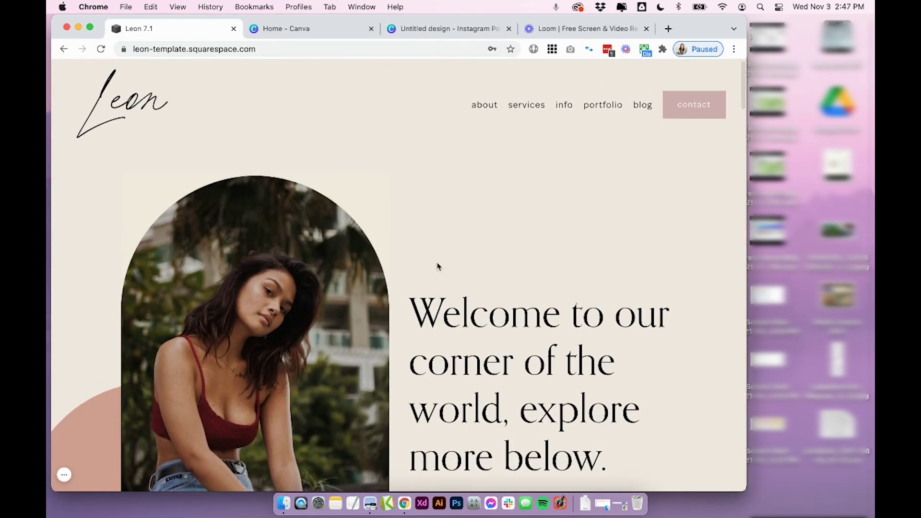
left_click(65, 477)
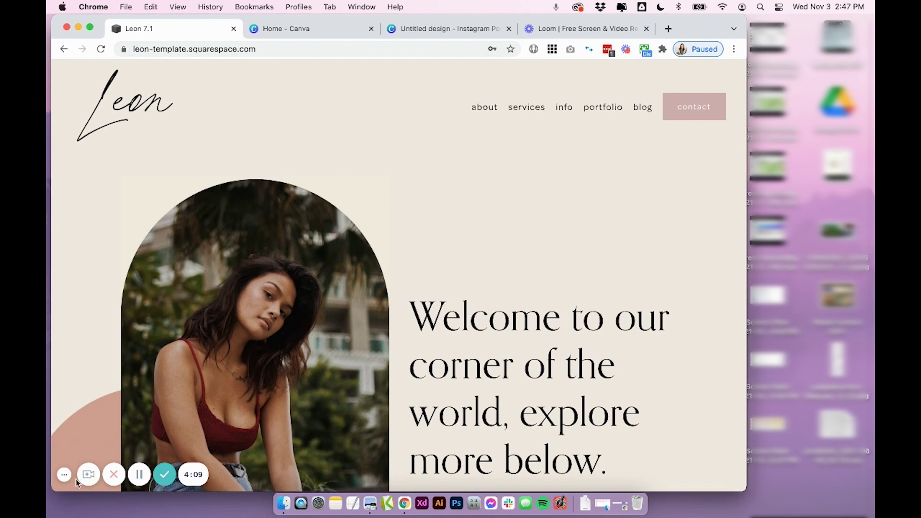
Step: Start a new QuickTime screen recording set to Record Selected Portion
left_click(303, 508)
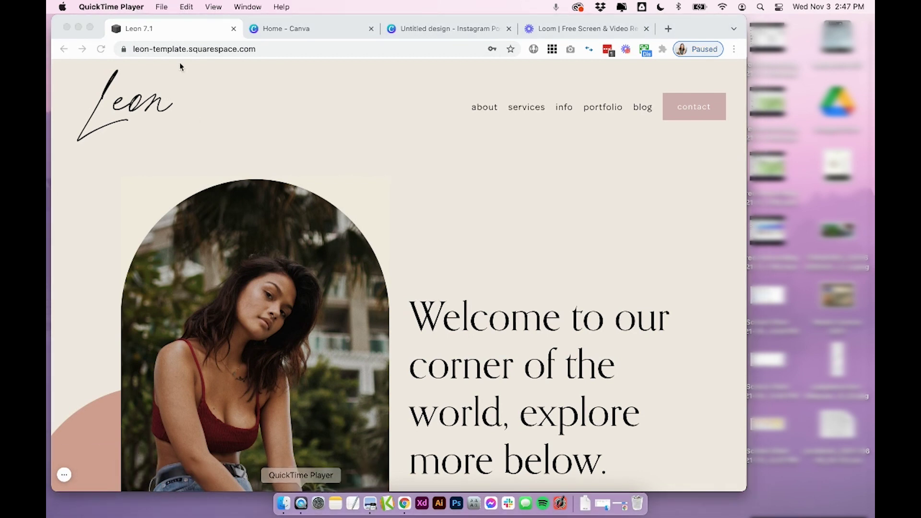
left_click(162, 6)
left_click(179, 50)
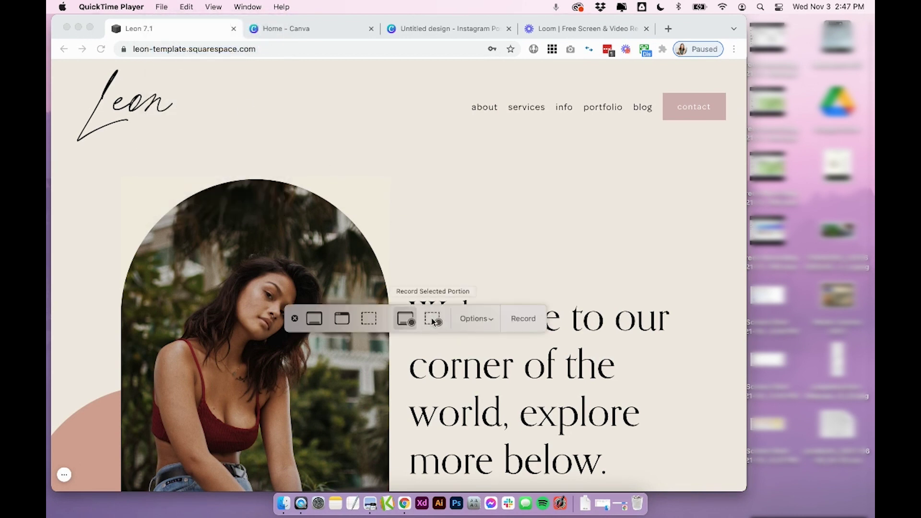
left_click(433, 321)
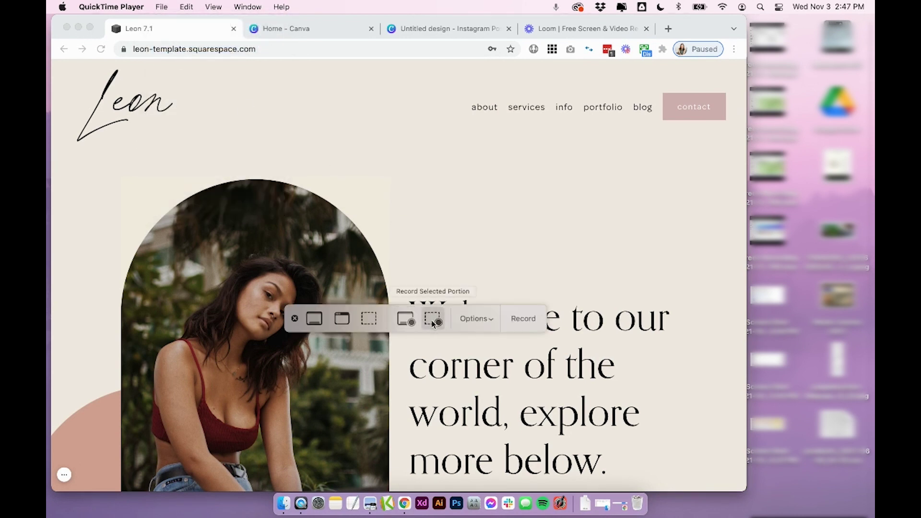
Step: Fit the capture area over the Leon site's page area and begin recording
left_click_drag(75, 9, 514, 42)
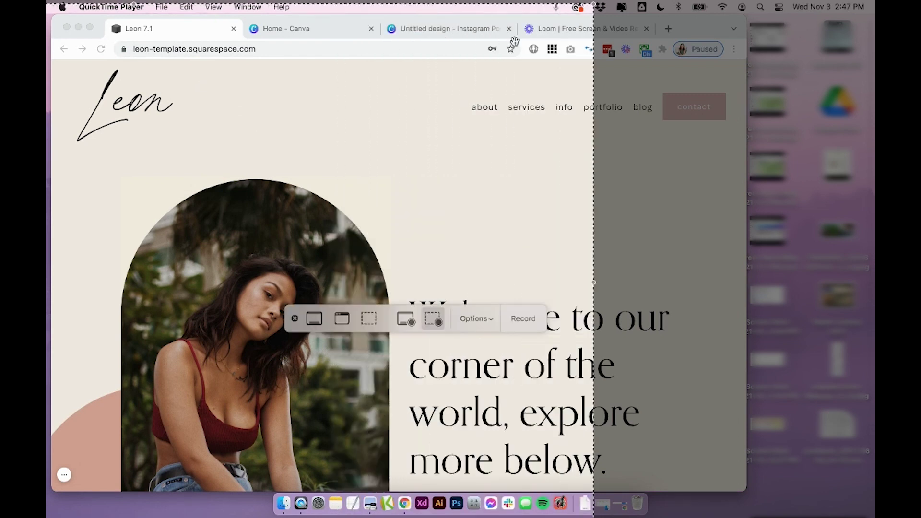
left_click_drag(595, 6, 563, 140)
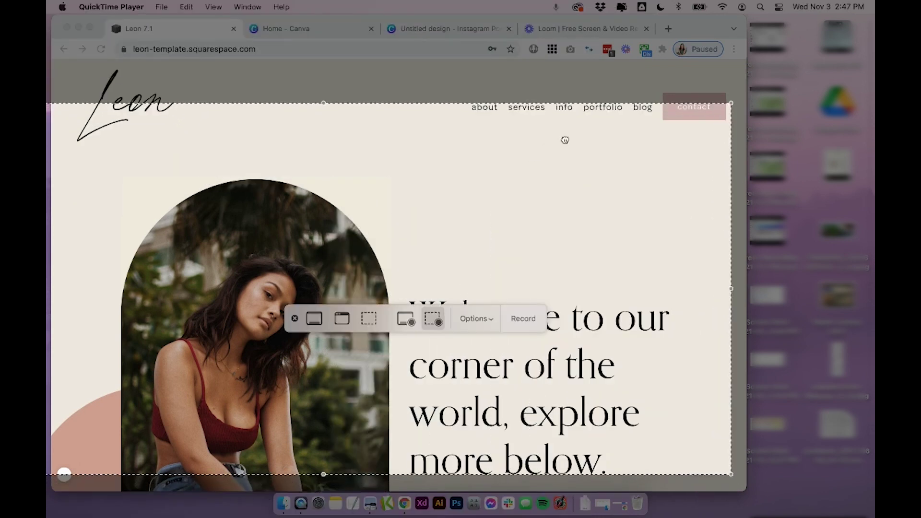
left_click_drag(47, 258, 52, 243)
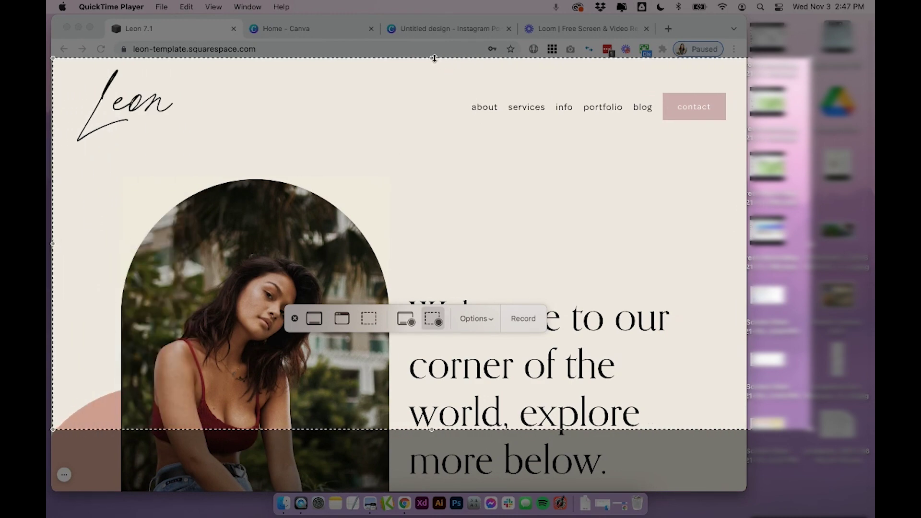
left_click_drag(434, 58, 432, 60)
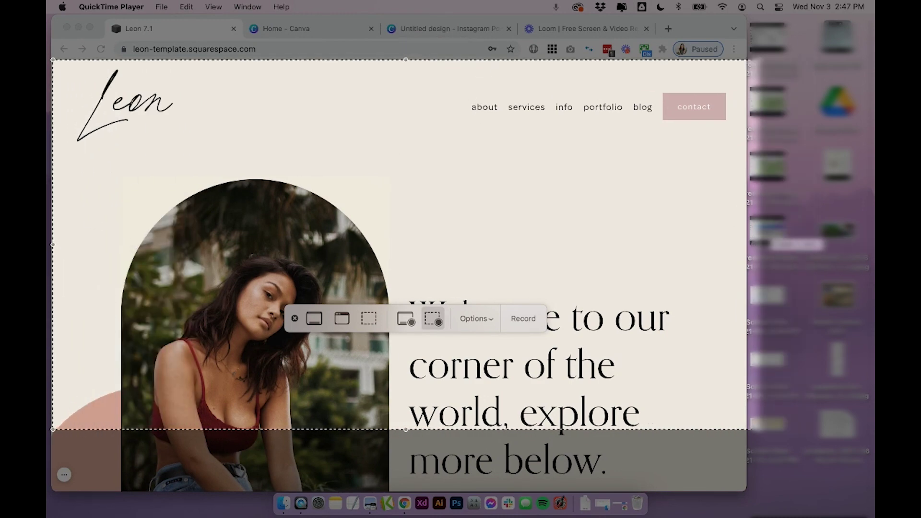
left_click(524, 320)
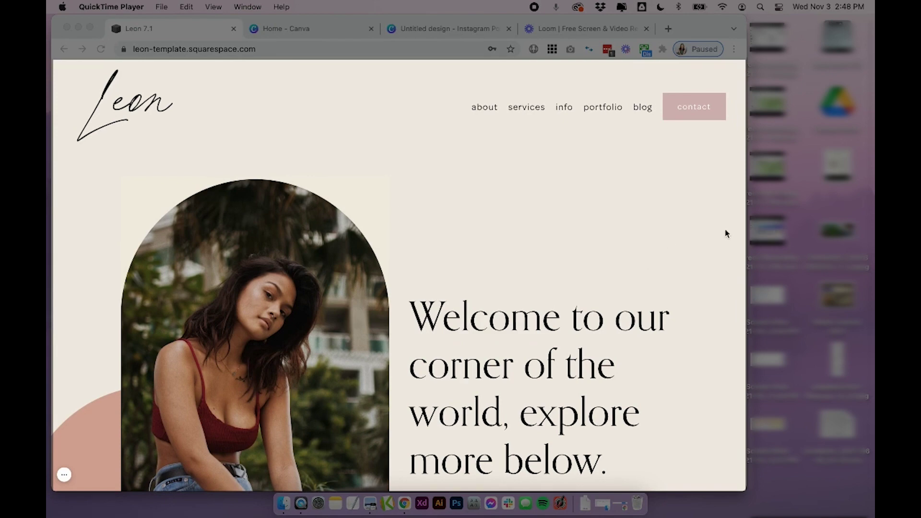
Step: Scroll the Leon homepage down to the freebies footer and back up while recording
scroll(723, 233, "down", 7)
scroll(725, 234, "down", 9)
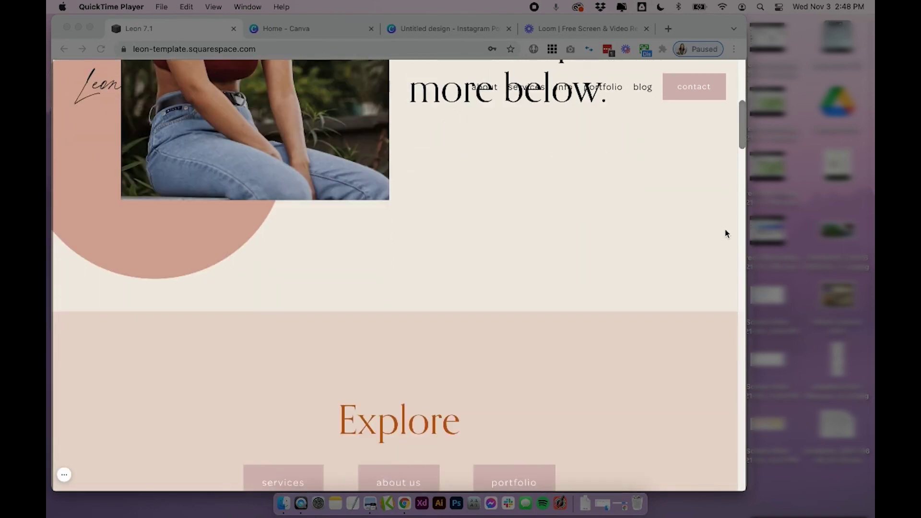
scroll(725, 234, "down", 10)
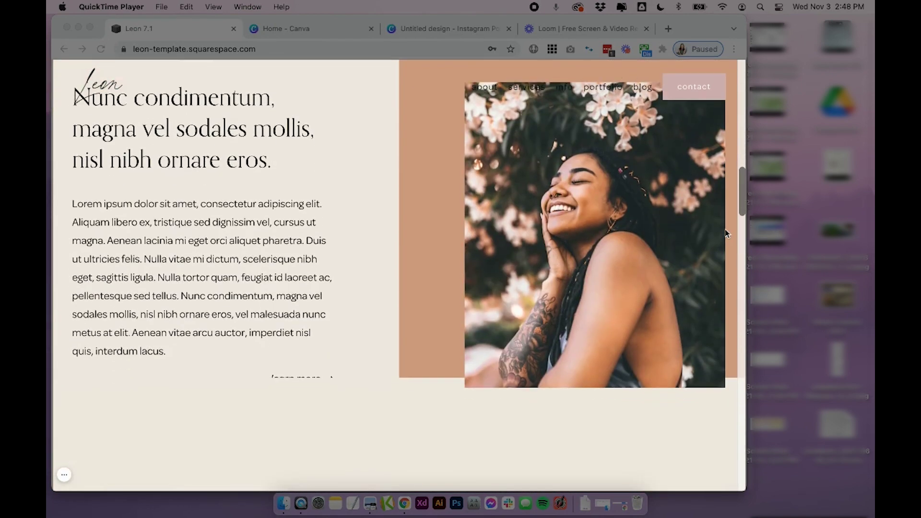
scroll(726, 233, "down", 7)
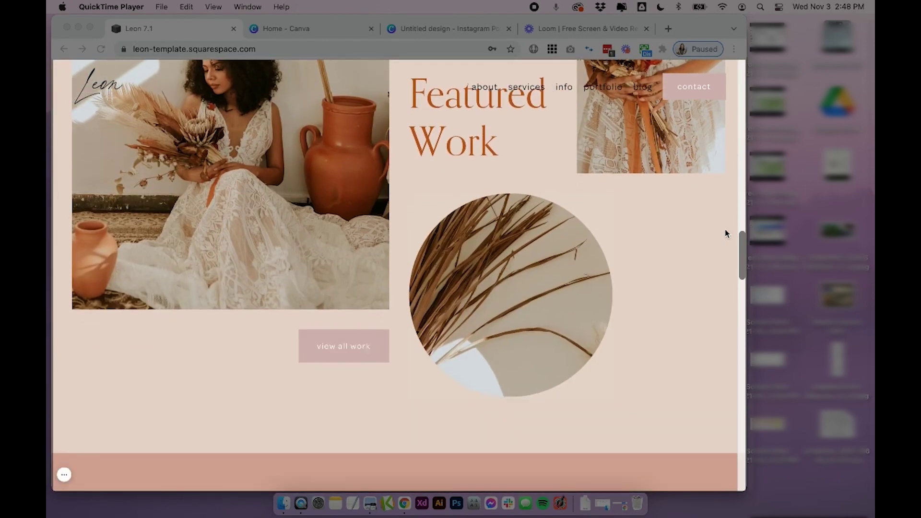
scroll(726, 235, "down", 11)
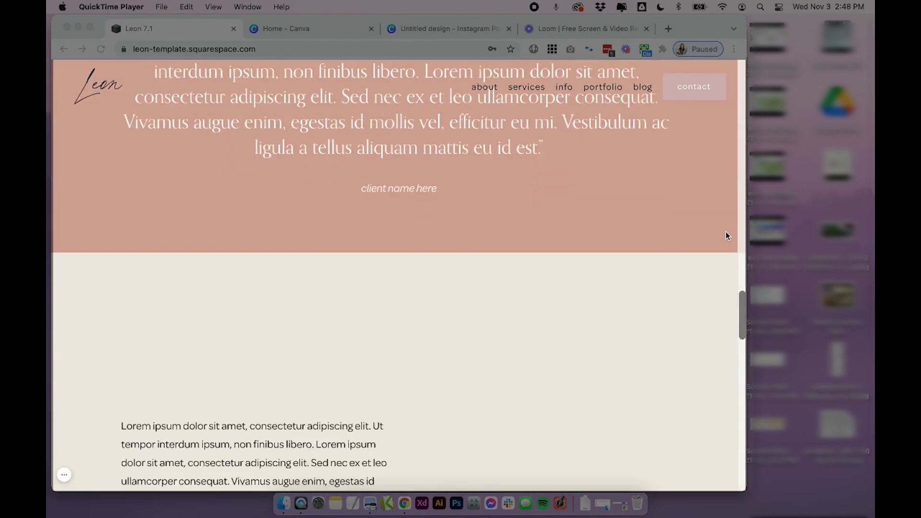
scroll(726, 232, "down", 9)
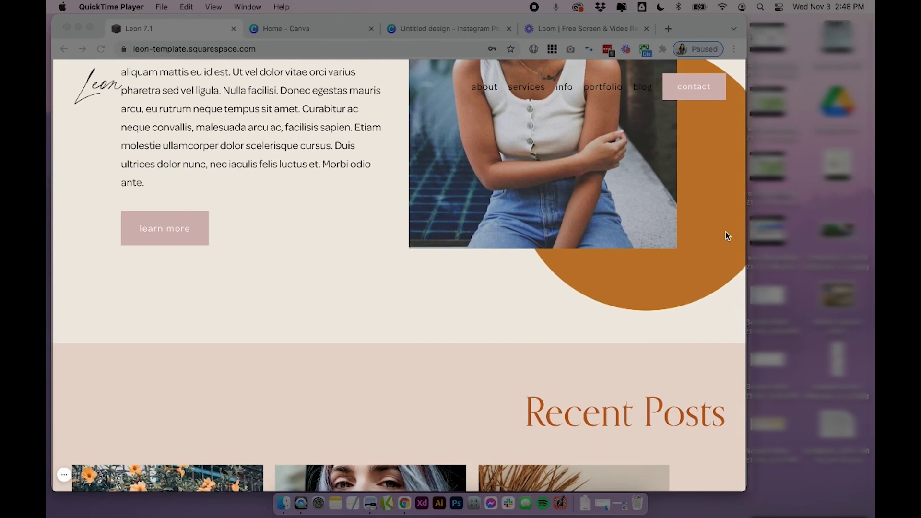
scroll(726, 232, "down", 10)
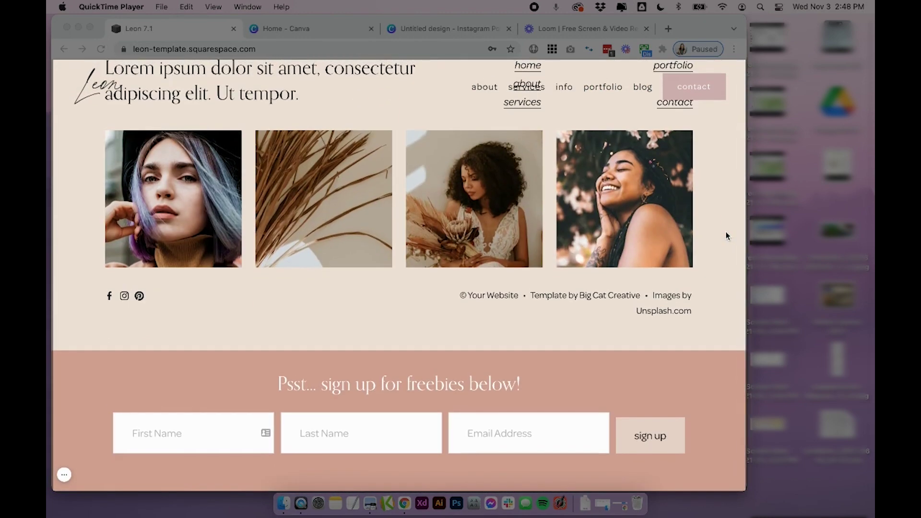
scroll(717, 256, "up", 3)
scroll(718, 259, "up", 20)
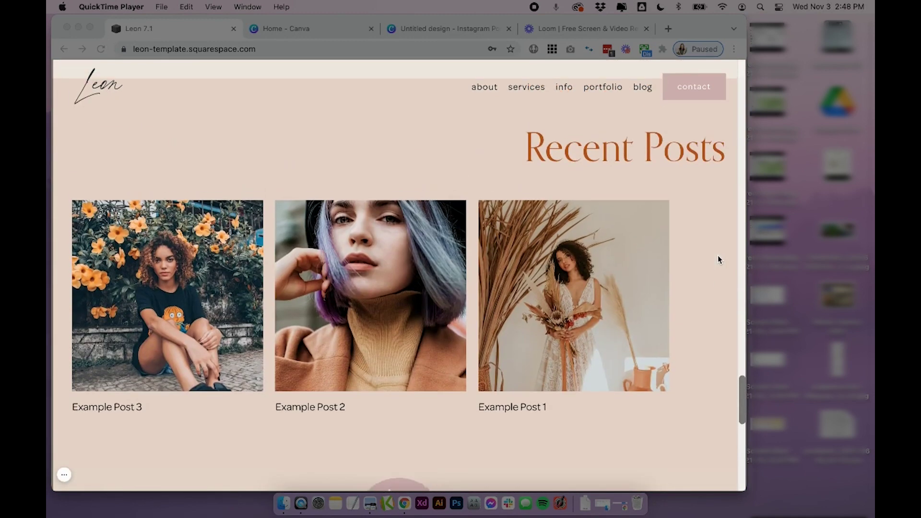
scroll(718, 255, "up", 5)
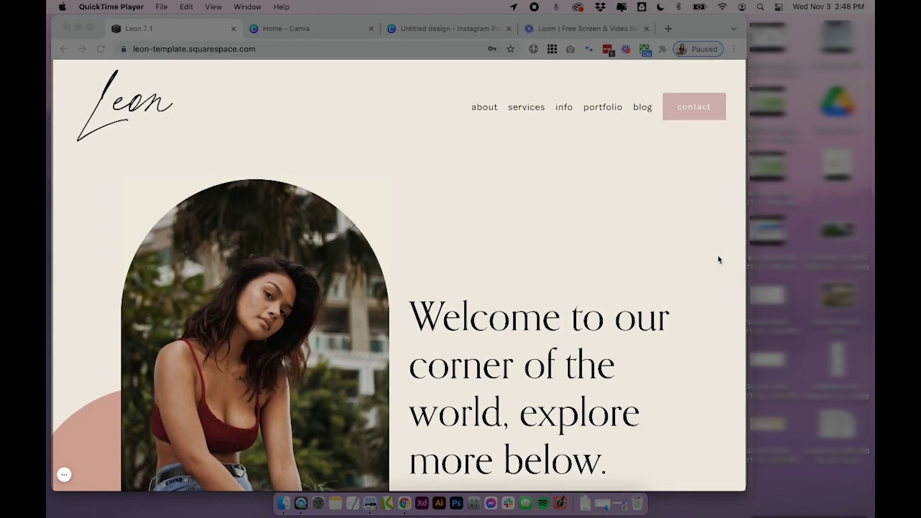
Step: Stop the recording, save it to the Desktop as leon.mov, and return to Chrome
left_click(535, 8)
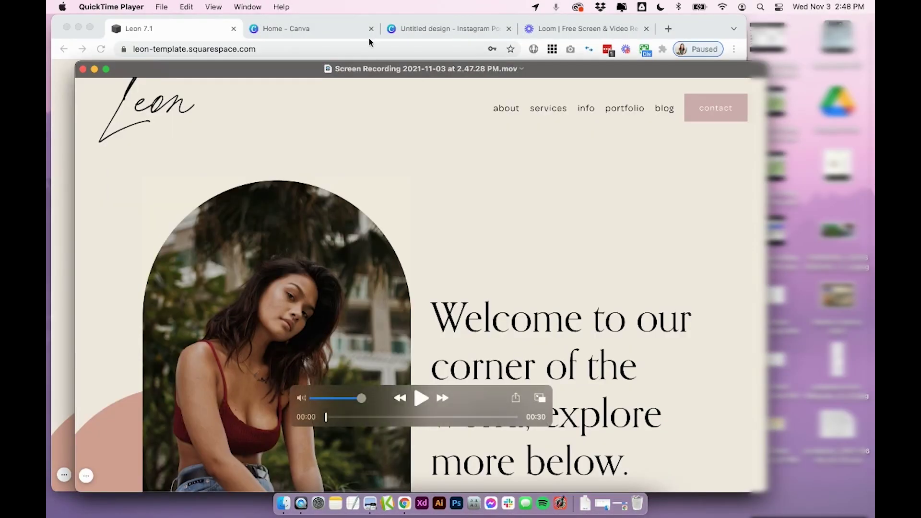
left_click(162, 7)
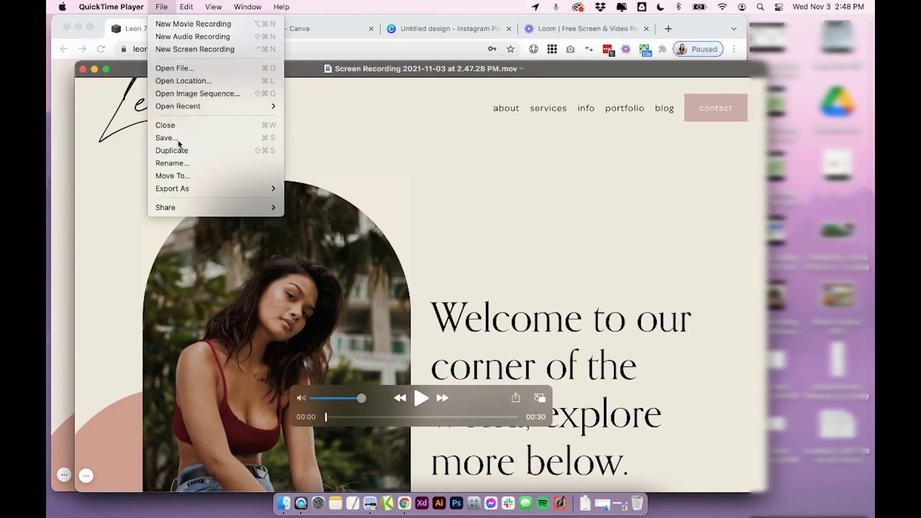
left_click(179, 145)
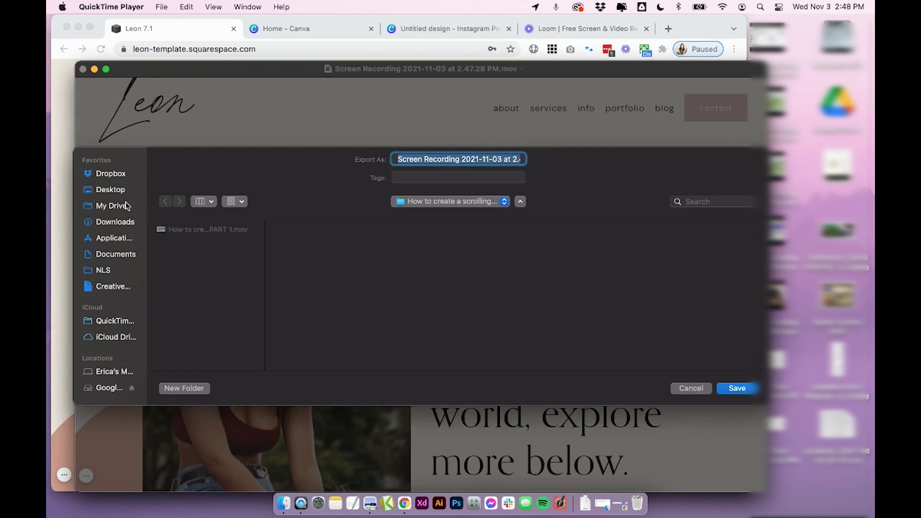
left_click(114, 189)
left_click(750, 389)
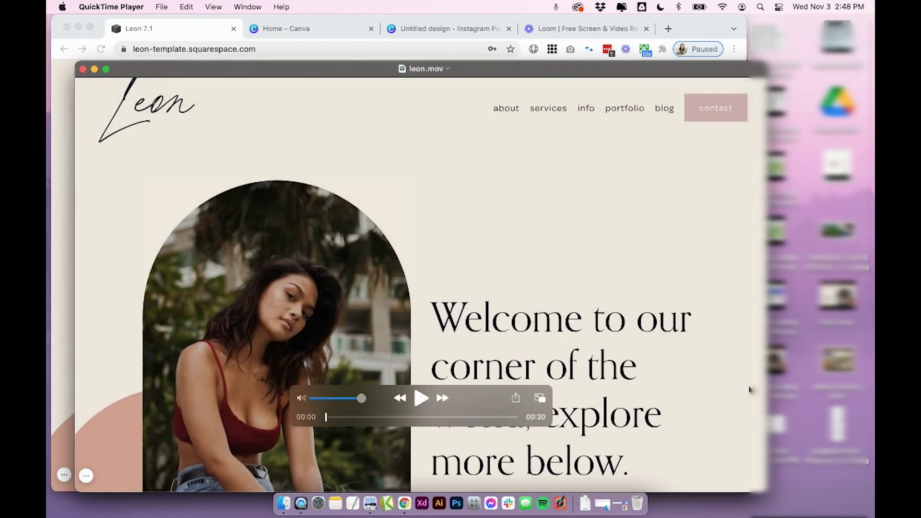
left_click(413, 32)
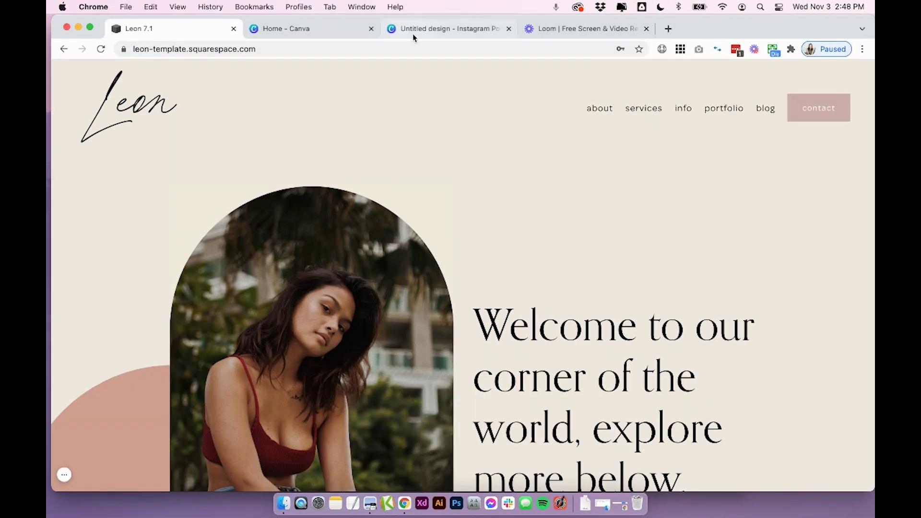
left_click(412, 33)
Step: Upload leon.mov from the Desktop and drop it into the laptop frame's screen
left_click(284, 503)
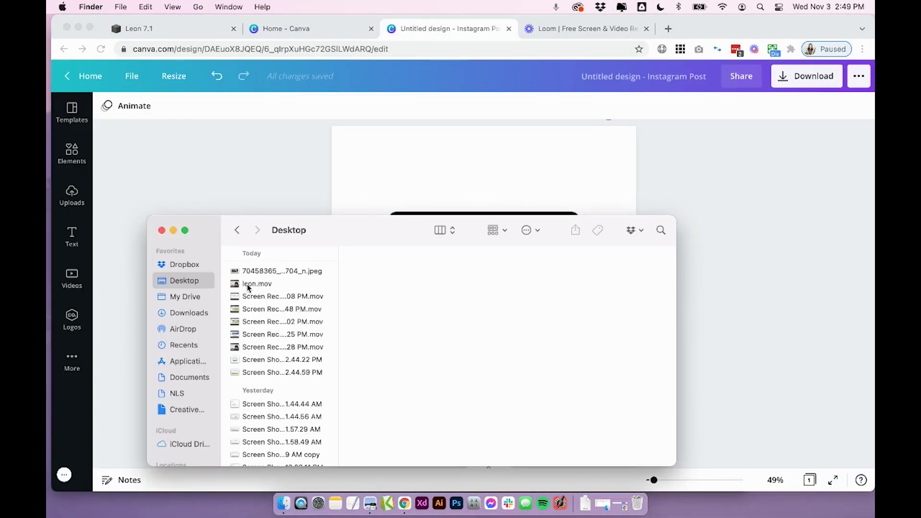
left_click_drag(248, 287, 452, 180)
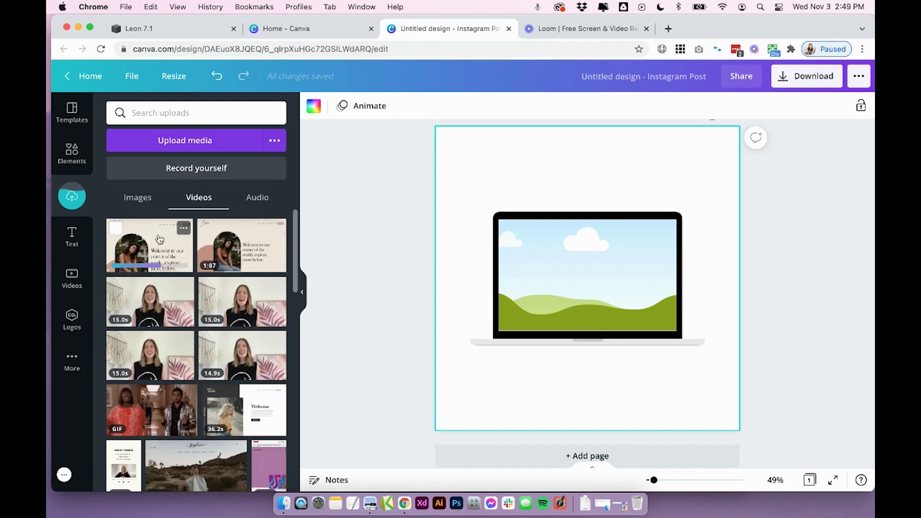
left_click_drag(148, 255, 559, 267)
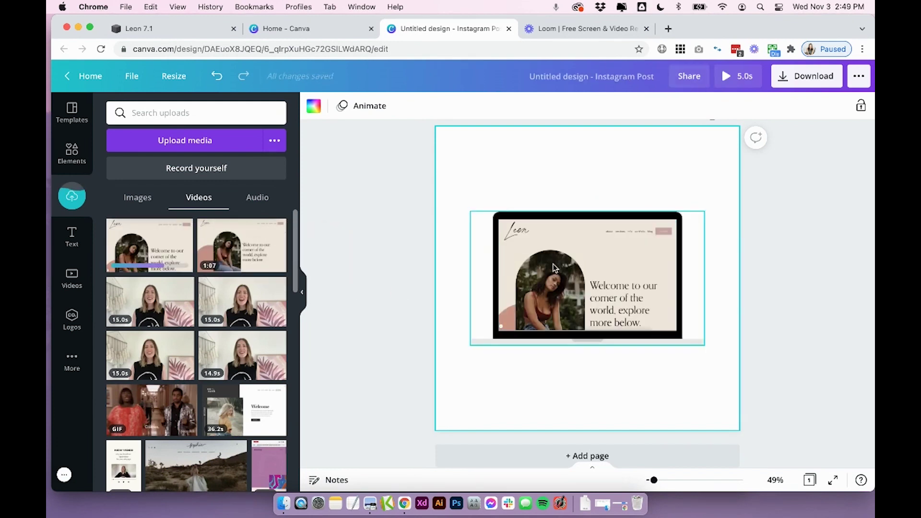
double_click(577, 260)
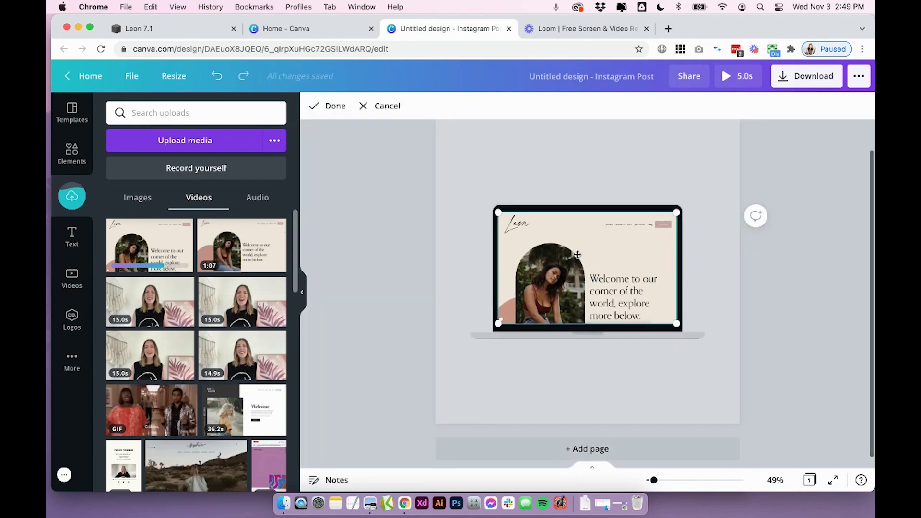
Step: Turn the laptop video's volume down to 0 and leave it muted
left_click(596, 180)
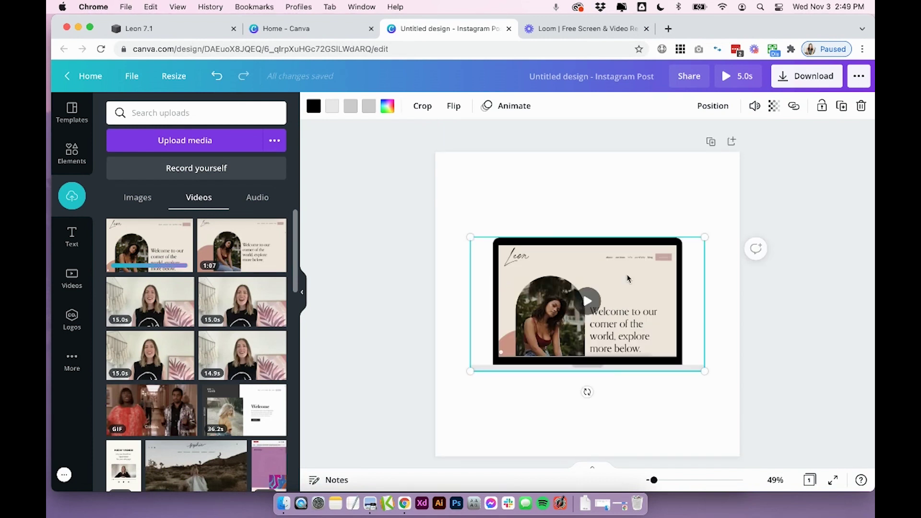
left_click(755, 106)
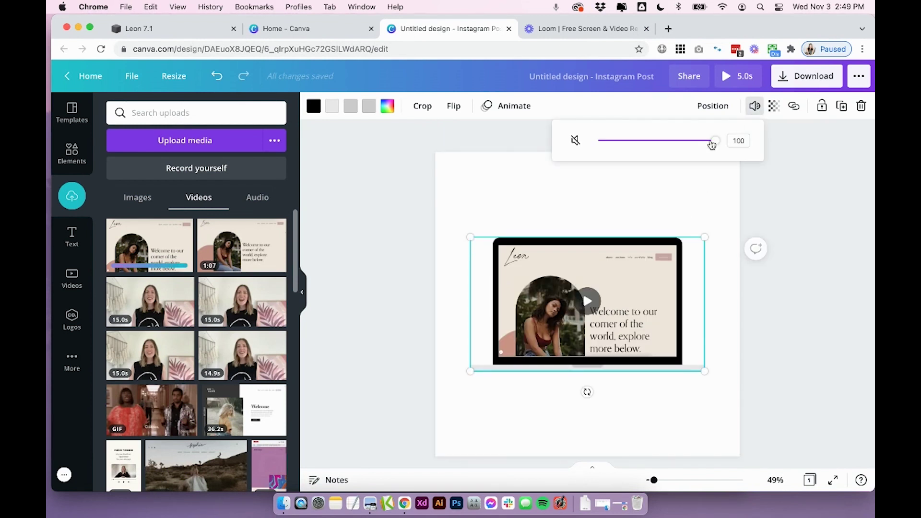
left_click_drag(710, 141, 576, 140)
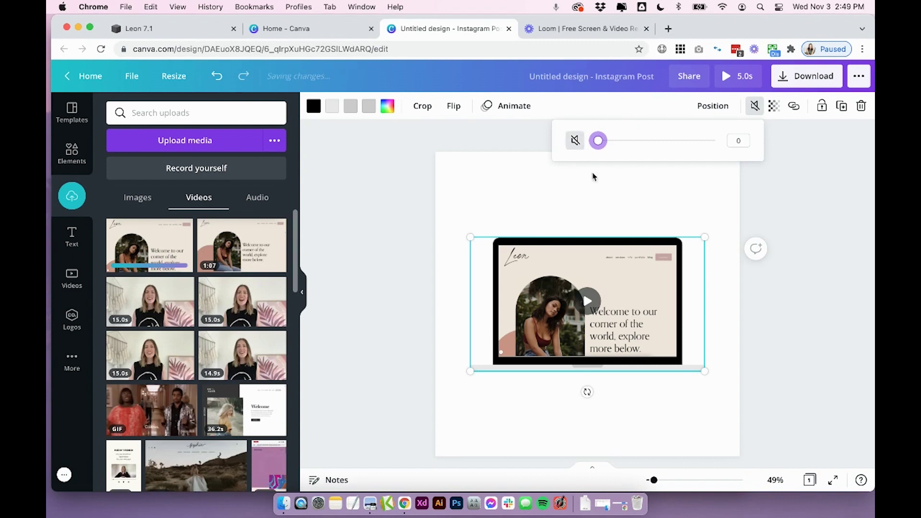
left_click(575, 141)
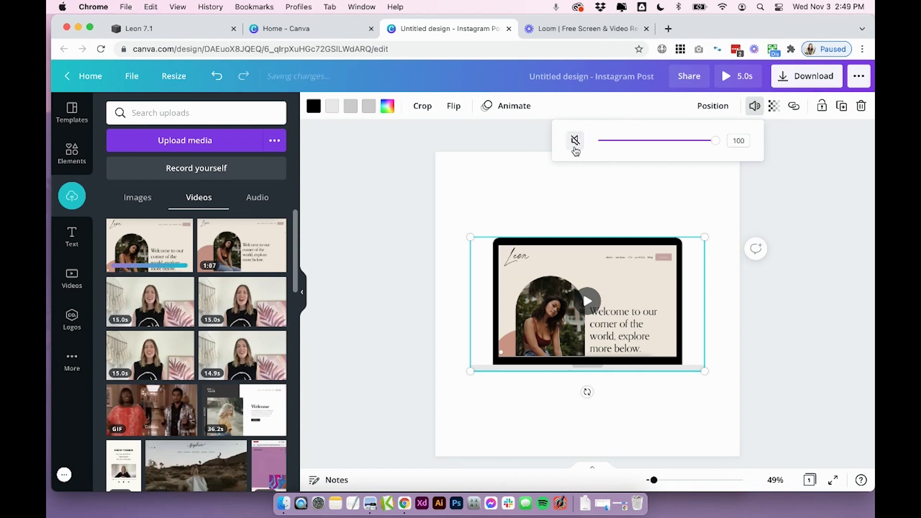
left_click(575, 141)
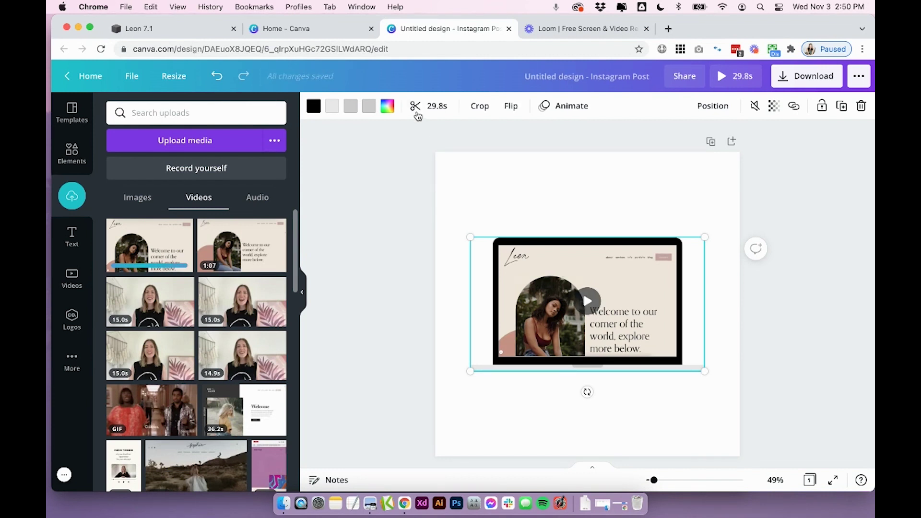
Step: Bring up the video's 29.8s trim timeline and play the clip to preview it
left_click(425, 109)
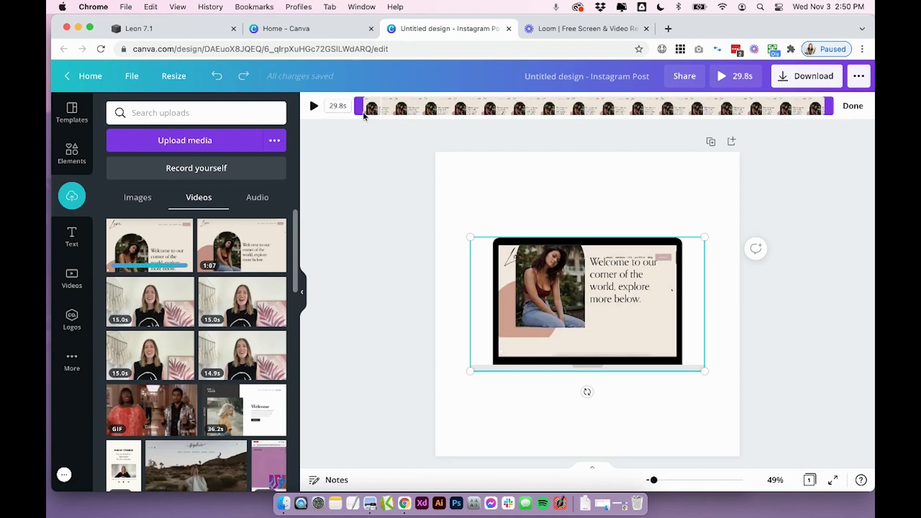
key("space")
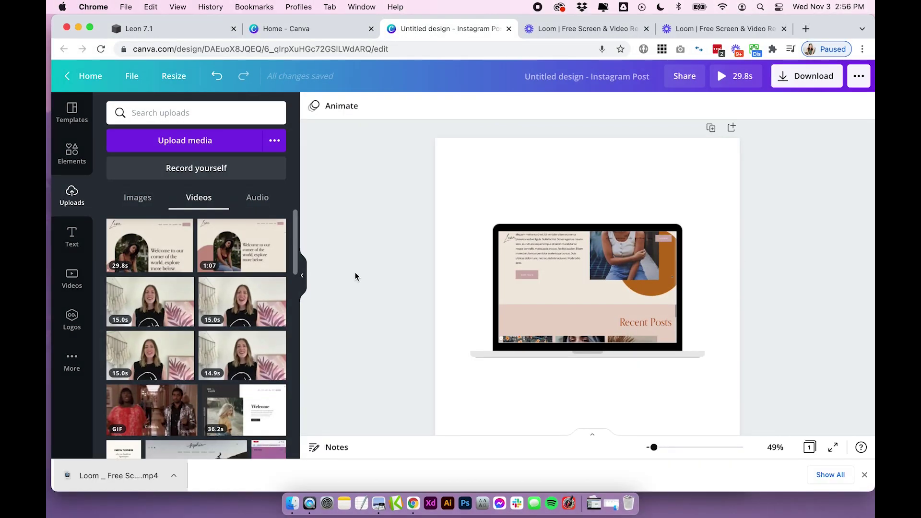
Step: Upload the new Loom screen recording from the Desktop into Canva's Uploads
left_click(292, 503)
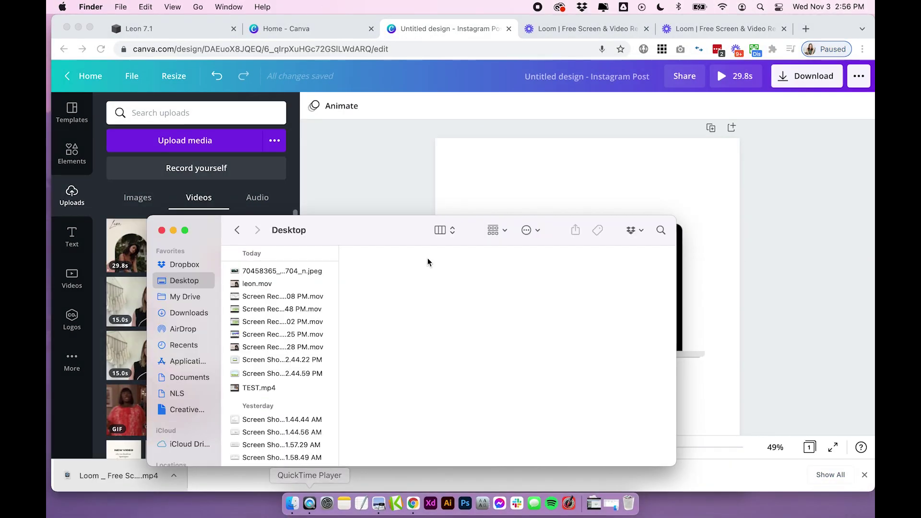
left_click_drag(262, 349, 159, 237)
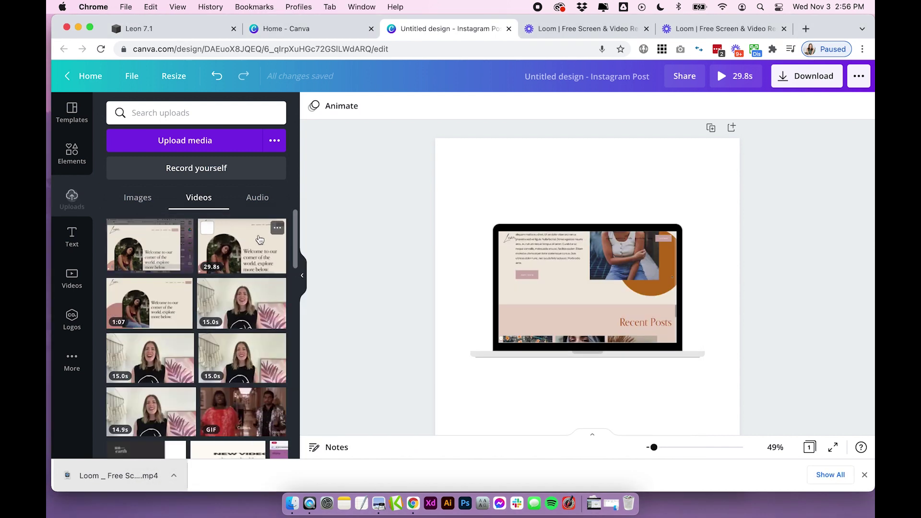
left_click(159, 237)
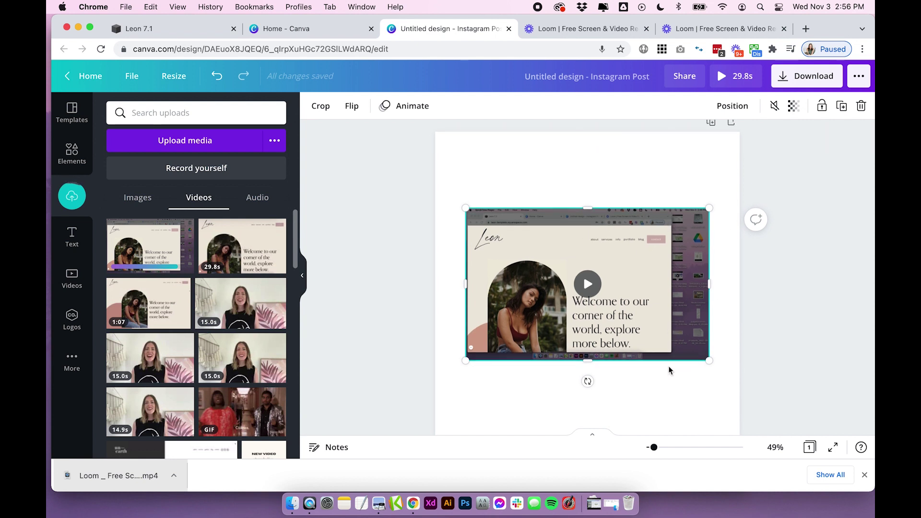
Step: Delete the loose copy from the page and drop the 29.4s clip into the laptop screen
scroll(644, 295, "down", 1)
left_click(664, 187)
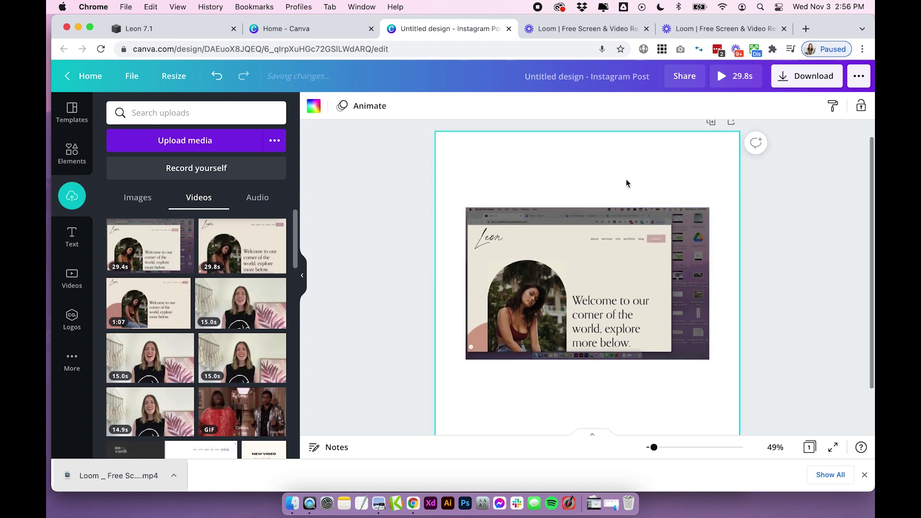
left_click(626, 243)
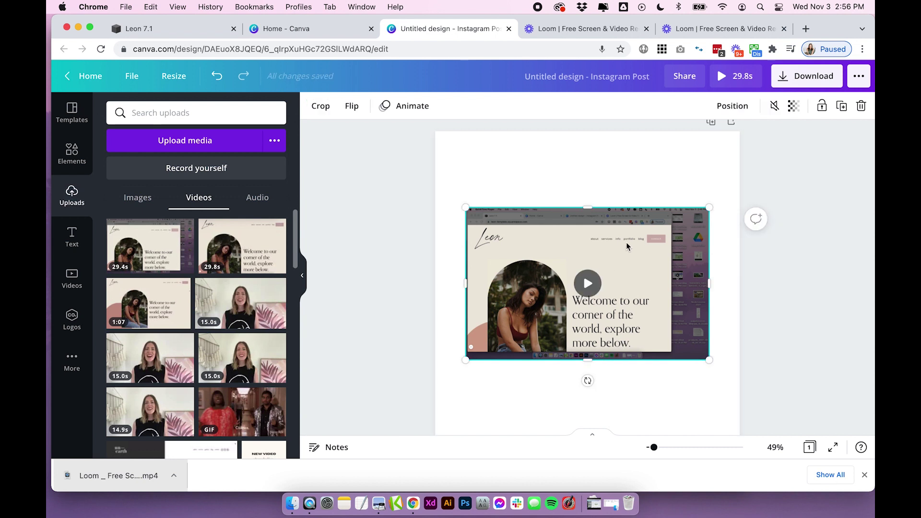
key("Delete")
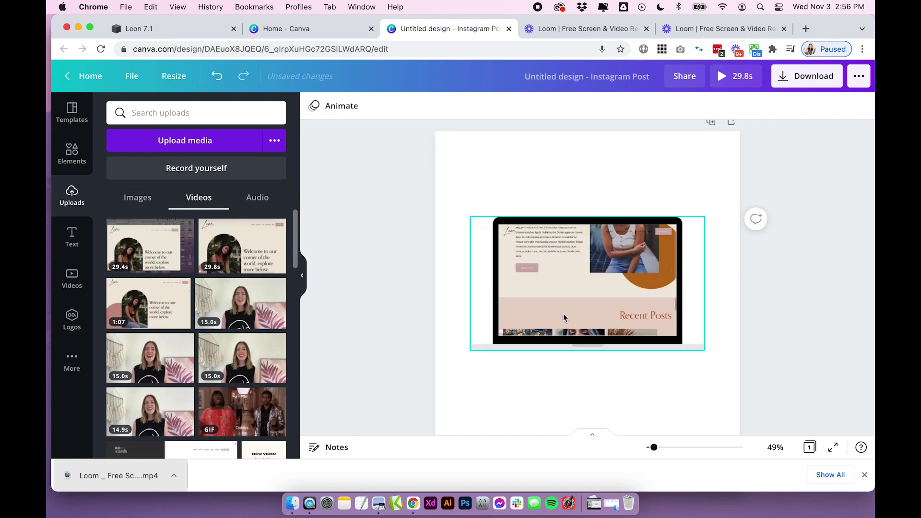
left_click_drag(135, 247, 618, 263)
double_click(629, 257)
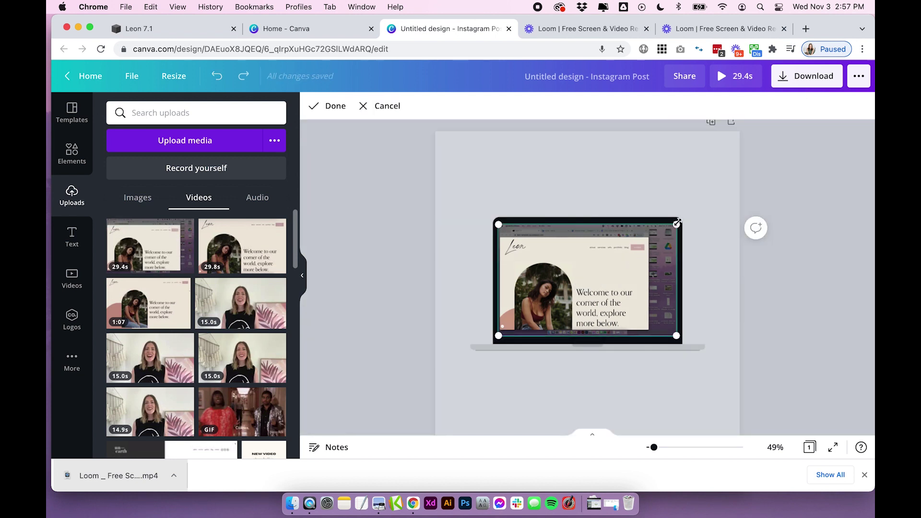
Step: Enlarge the recording toward the top-right and bottom-right, nudge it, and apply the crop
left_click_drag(677, 223, 702, 209)
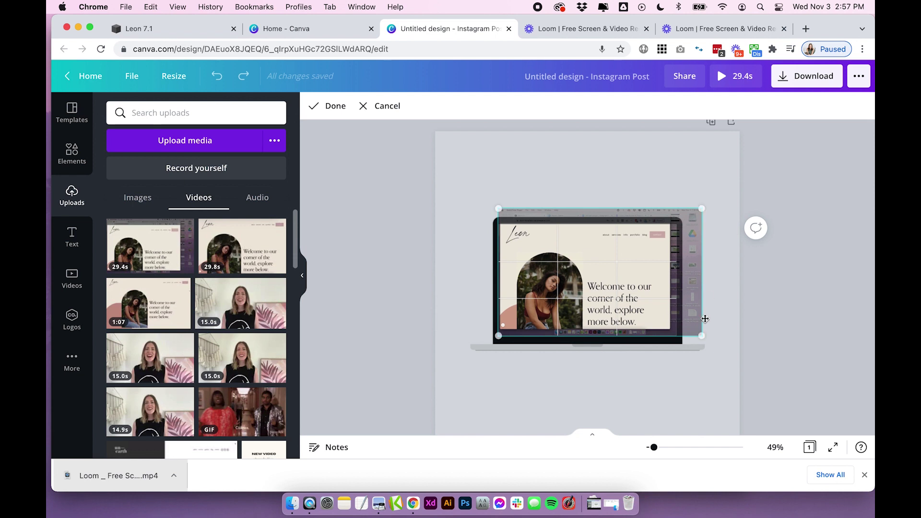
left_click_drag(701, 337, 710, 343)
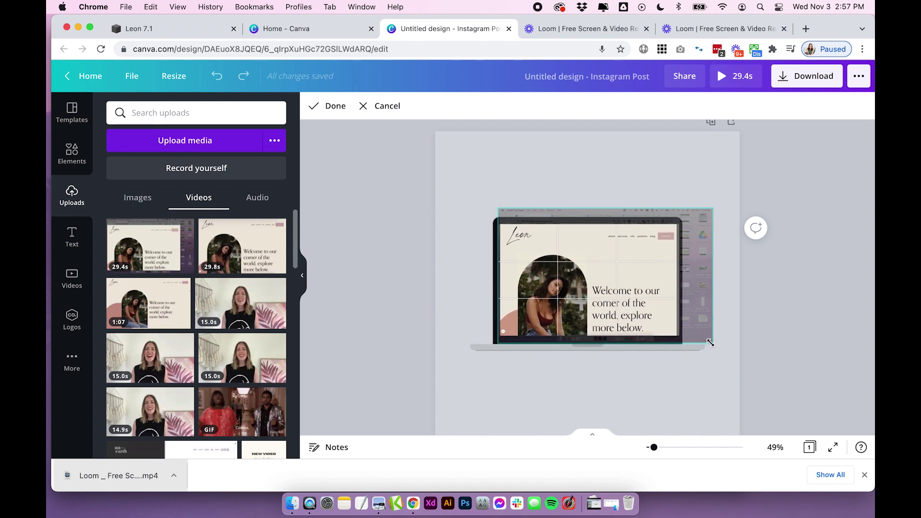
left_click_drag(620, 319, 616, 321)
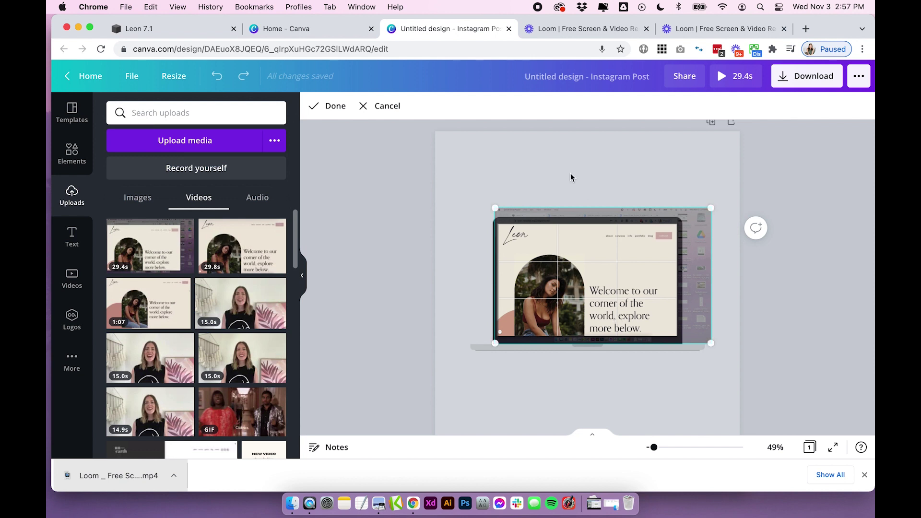
left_click(569, 171)
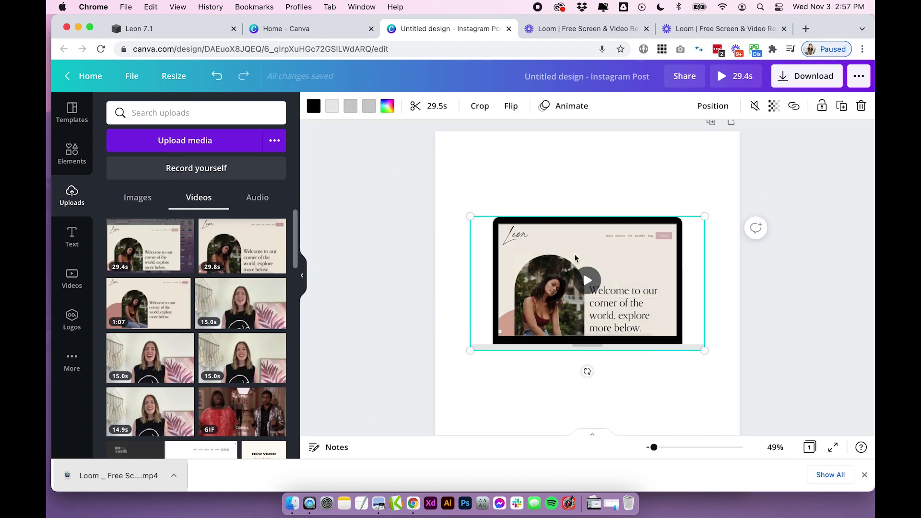
double_click(546, 241)
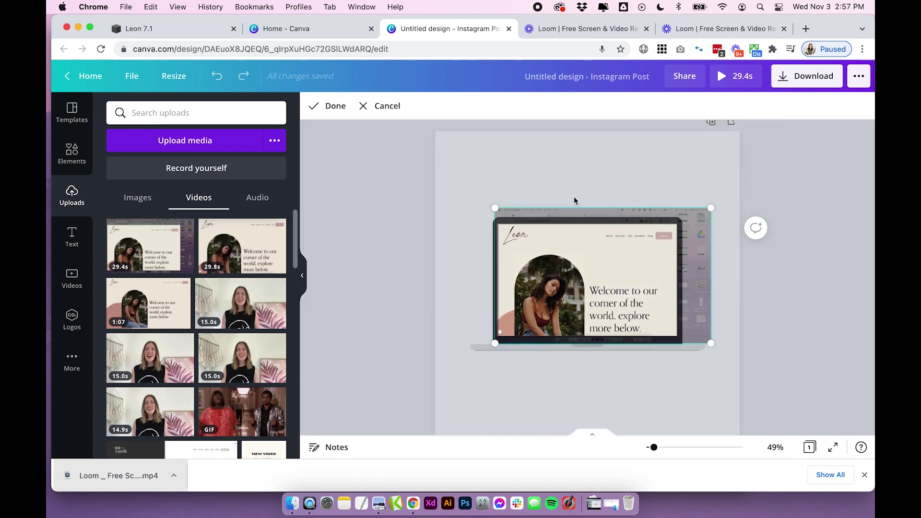
left_click(610, 159)
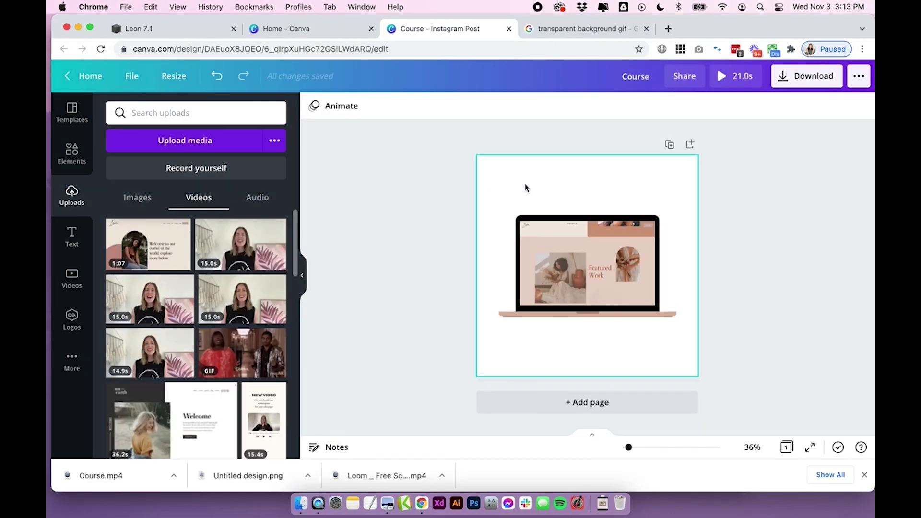
Step: Check the laptop video on the 21.0s Course post and bring up its MP4 download options
left_click(604, 188)
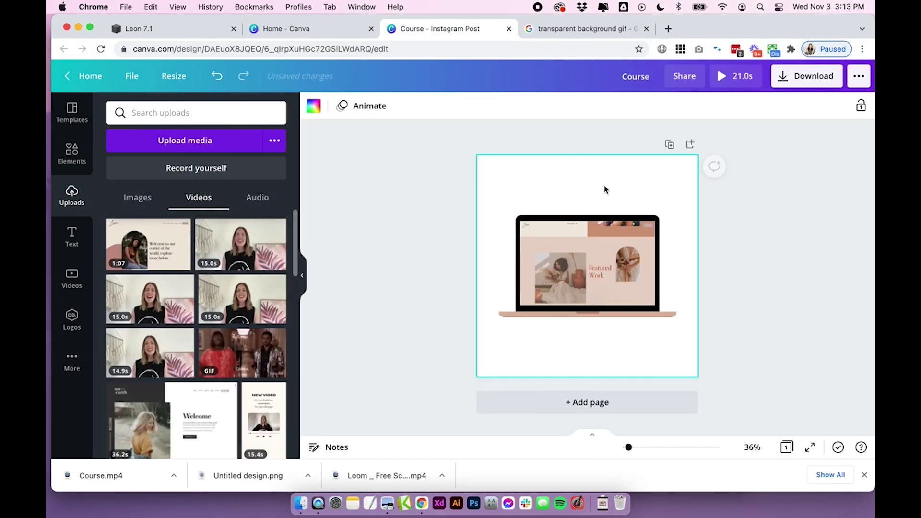
left_click_drag(600, 182, 444, 238)
left_click(619, 181)
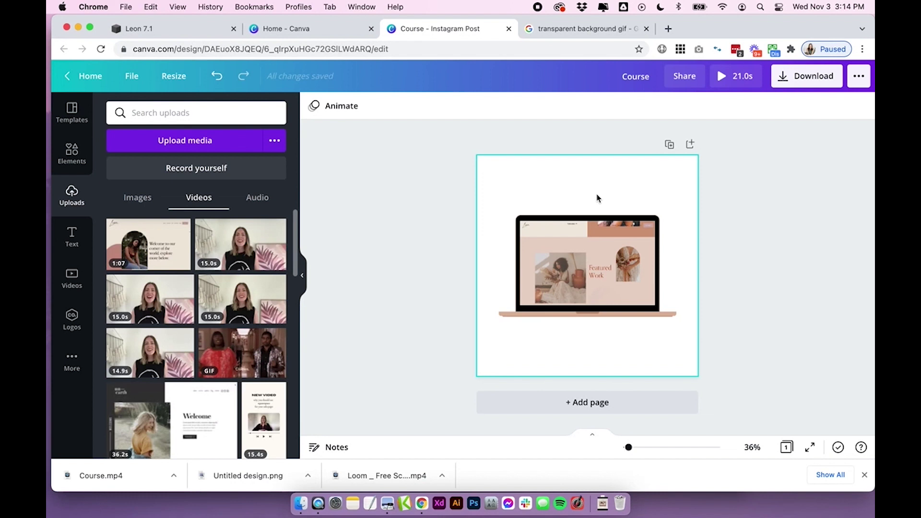
left_click(800, 76)
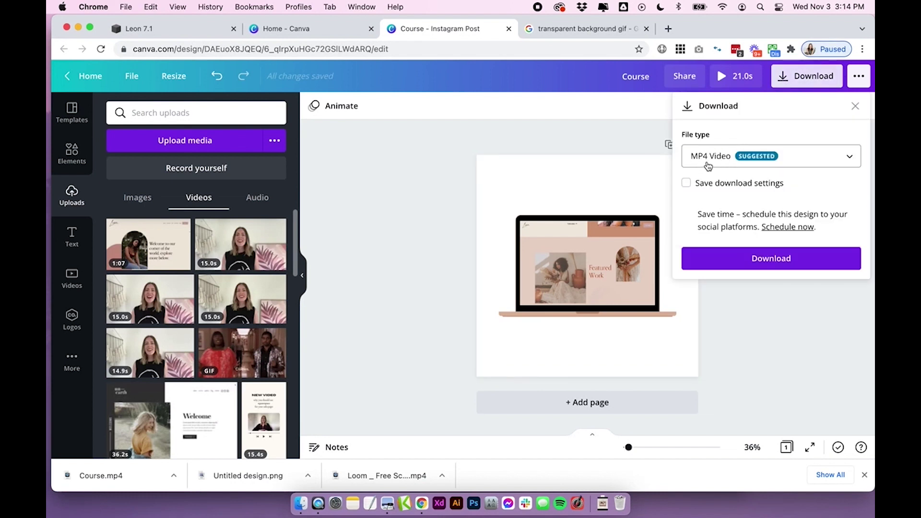